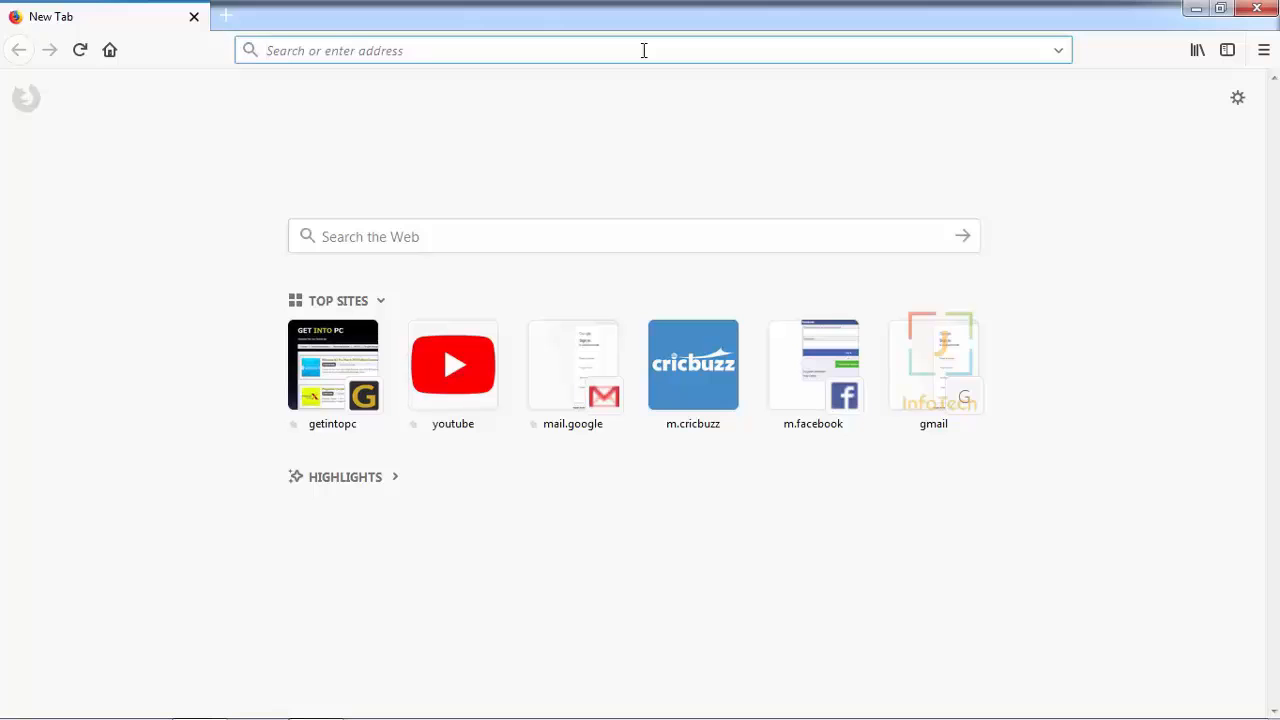
Step: Search the web for "windows movie maker windows 10" and dismiss the antivirus update notification
text(win)
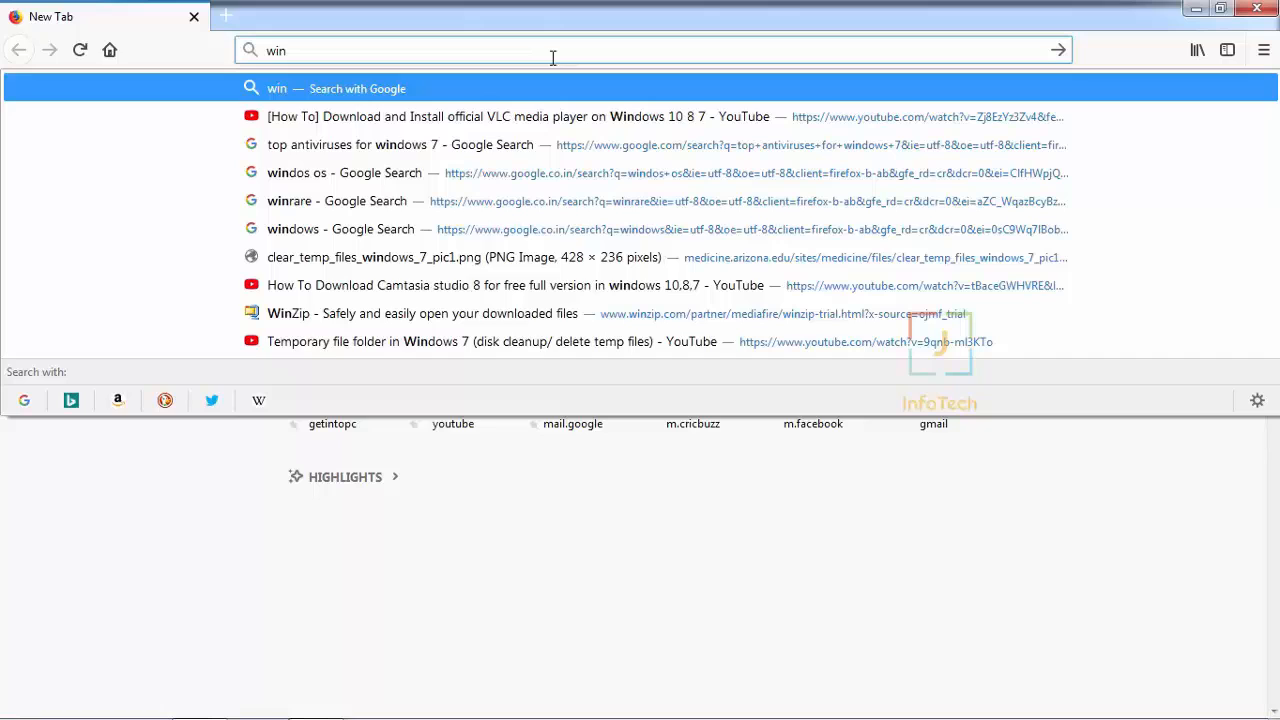
text(dows)
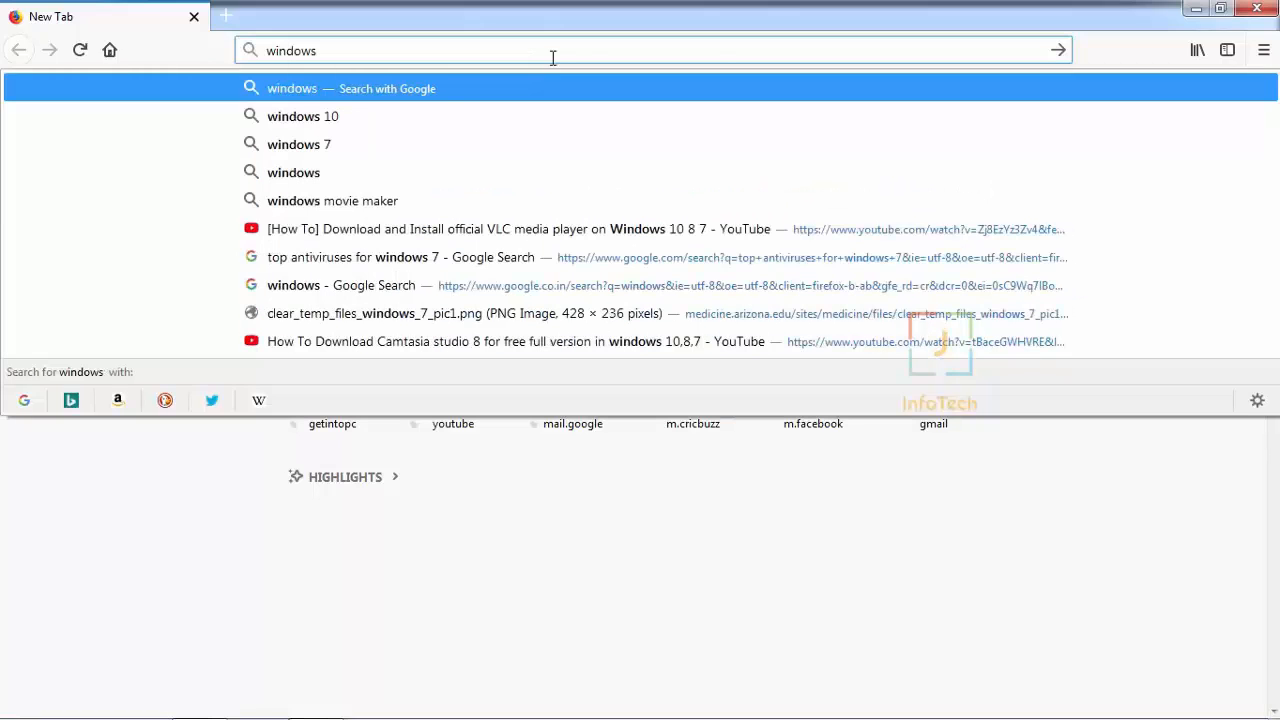
text( mov)
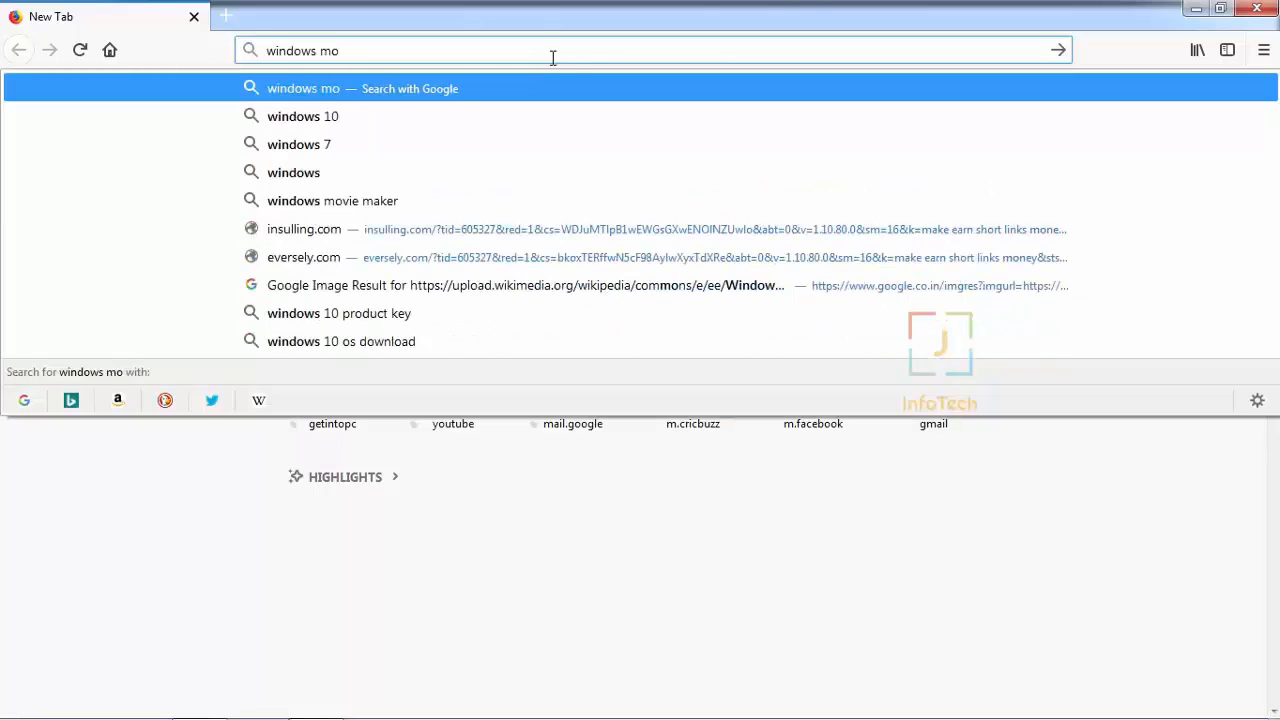
key(Down)
key(Down)
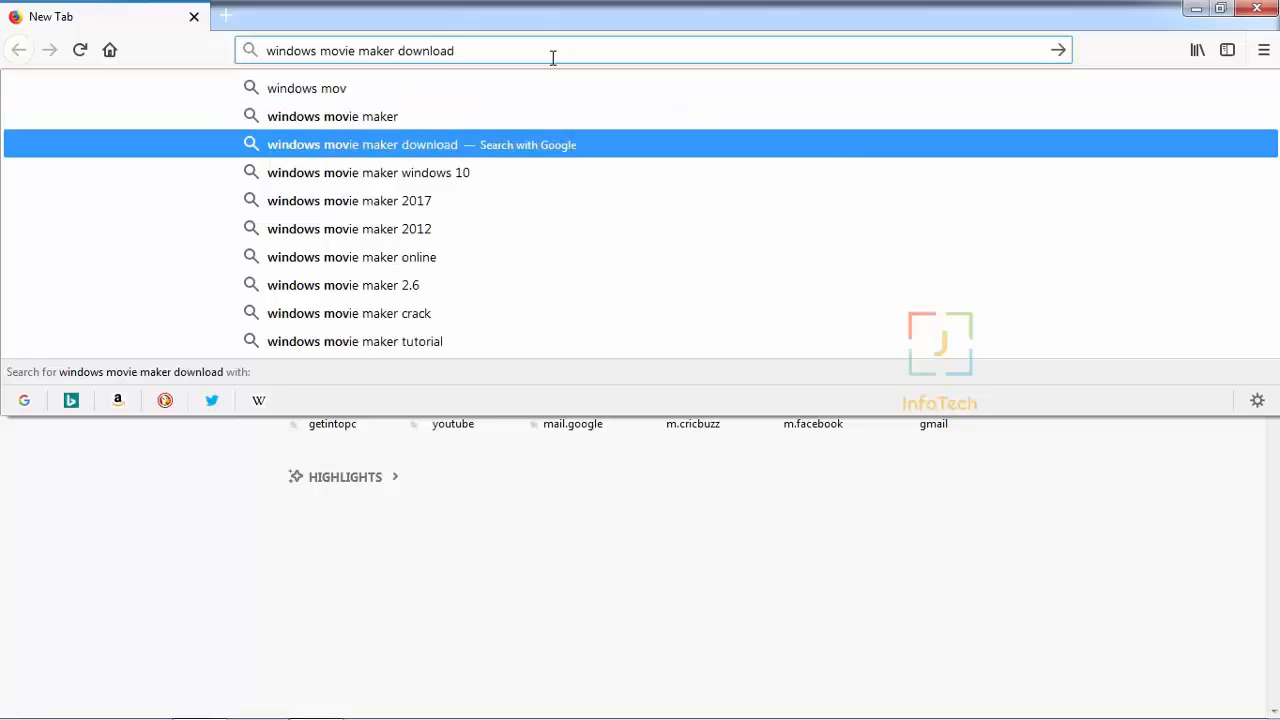
key(Down)
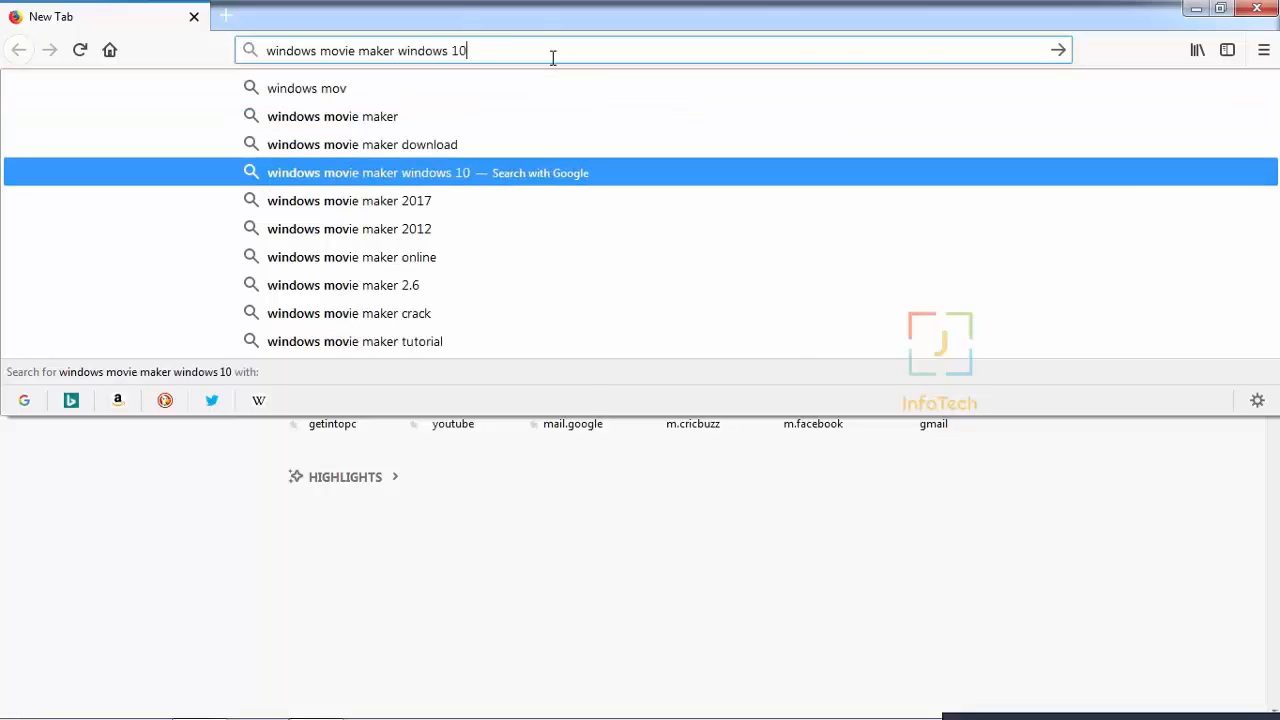
key(Return)
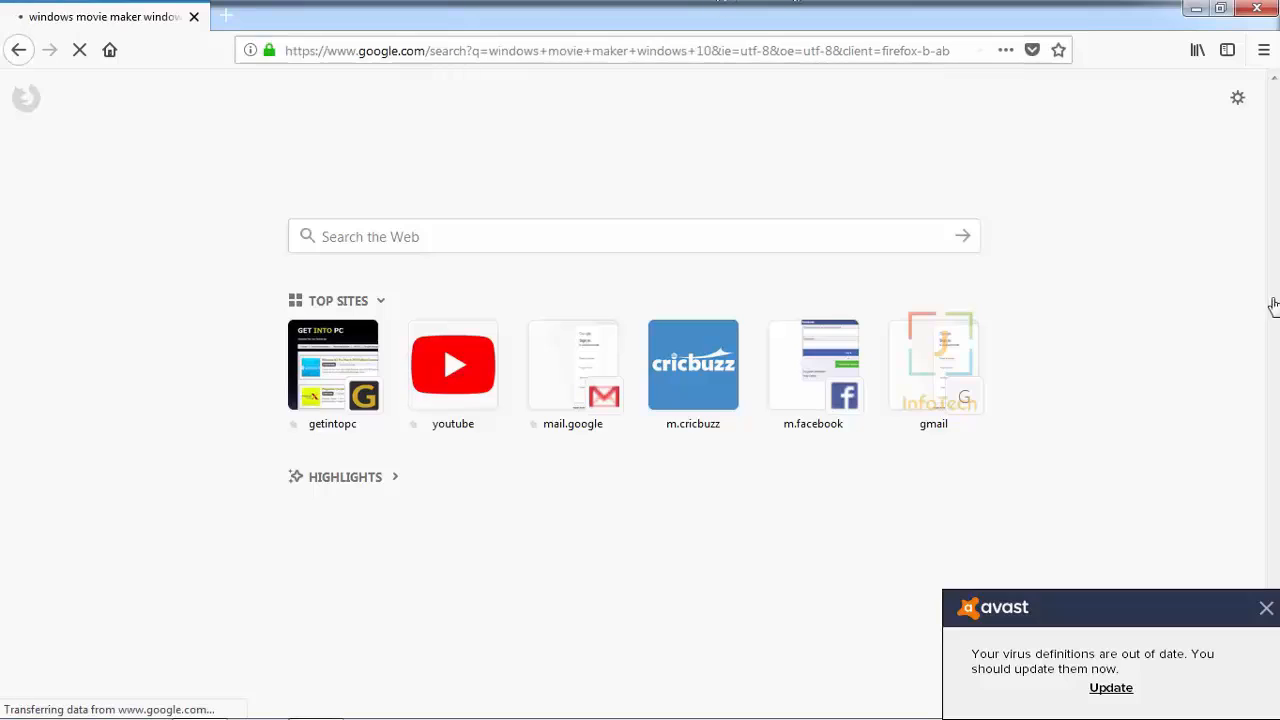
click(1265, 608)
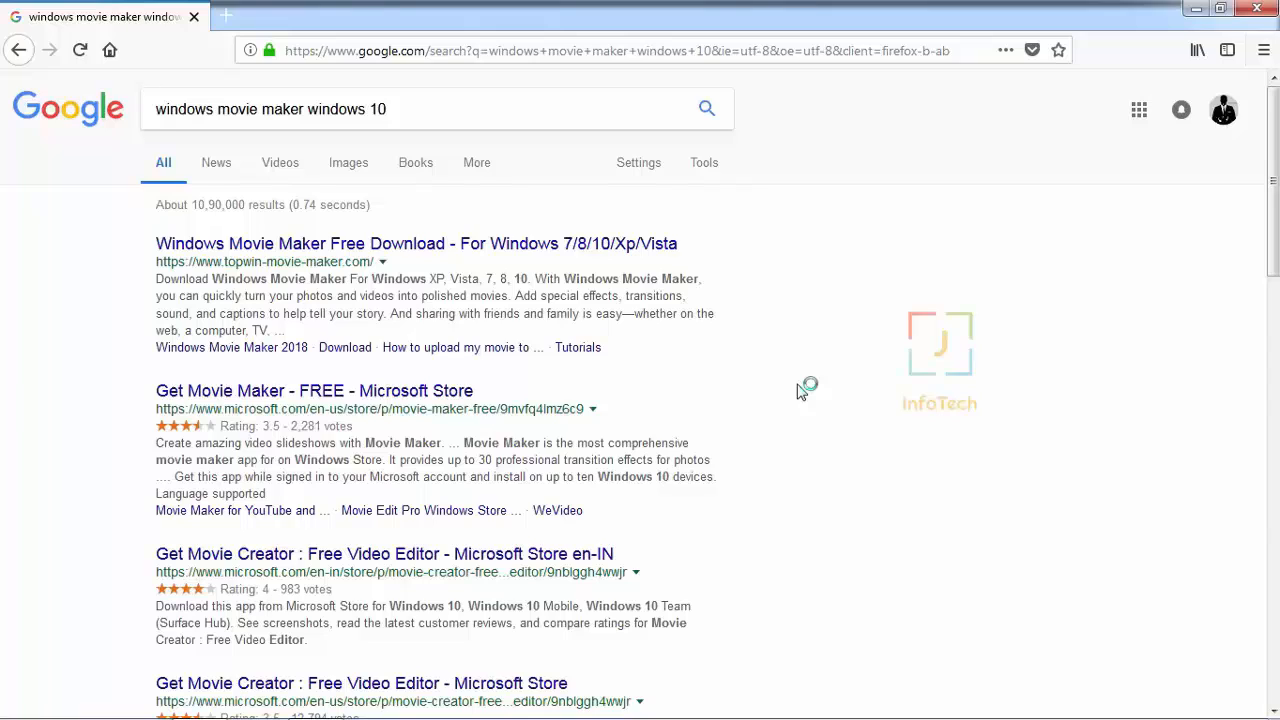
Step: Open the "Windows Movie Maker Free Download - For Windows 7/8/10/Xp/Vista" search result in a new tab and switch to it
right_click(631, 246)
click(644, 259)
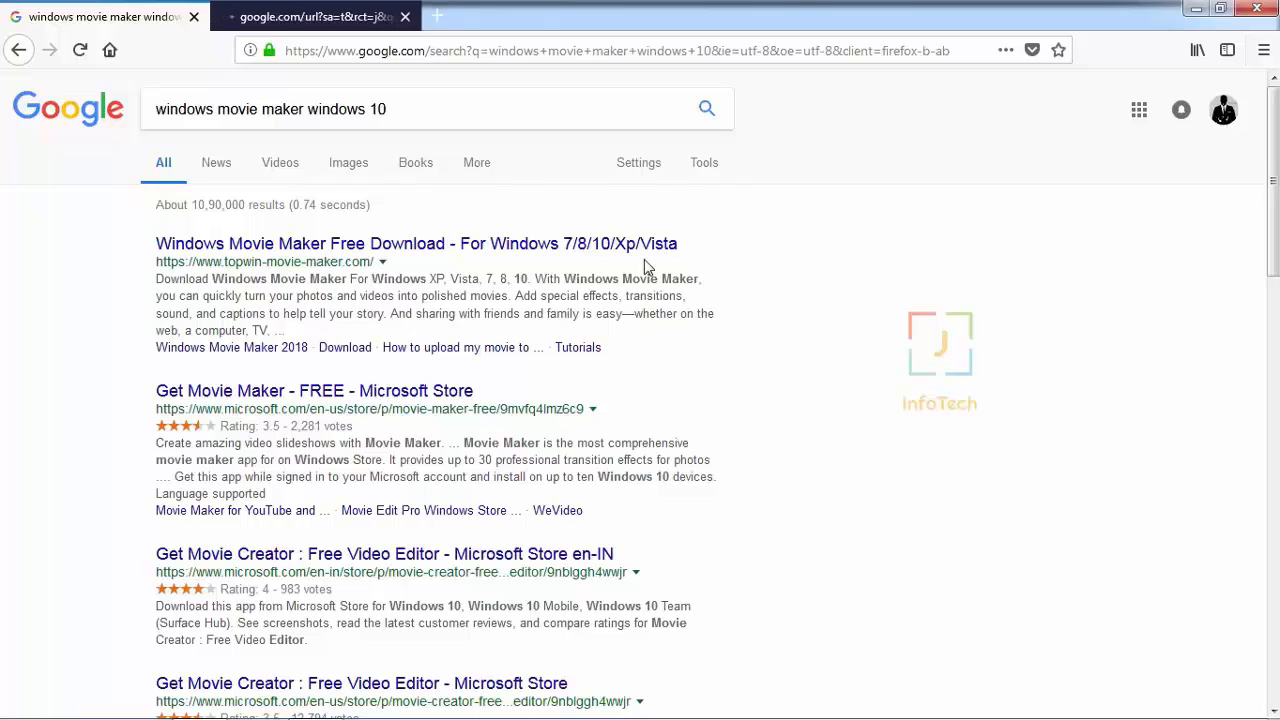
click(258, 12)
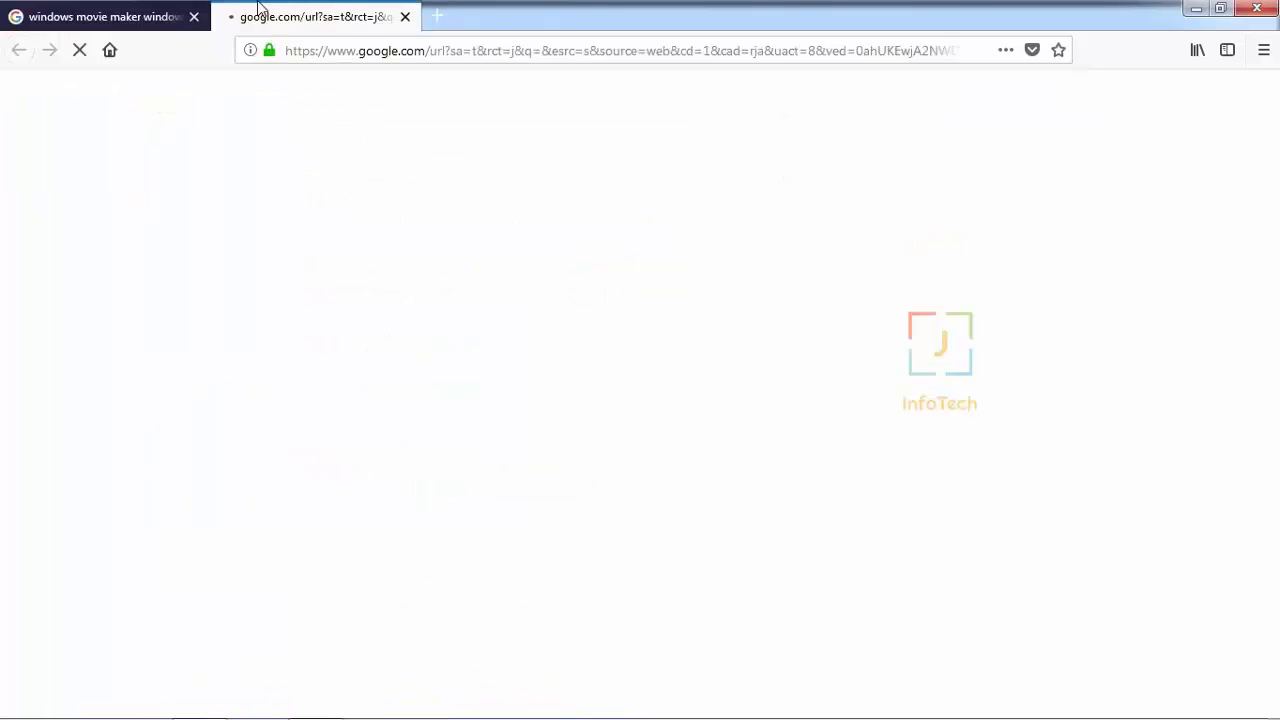
click(185, 9)
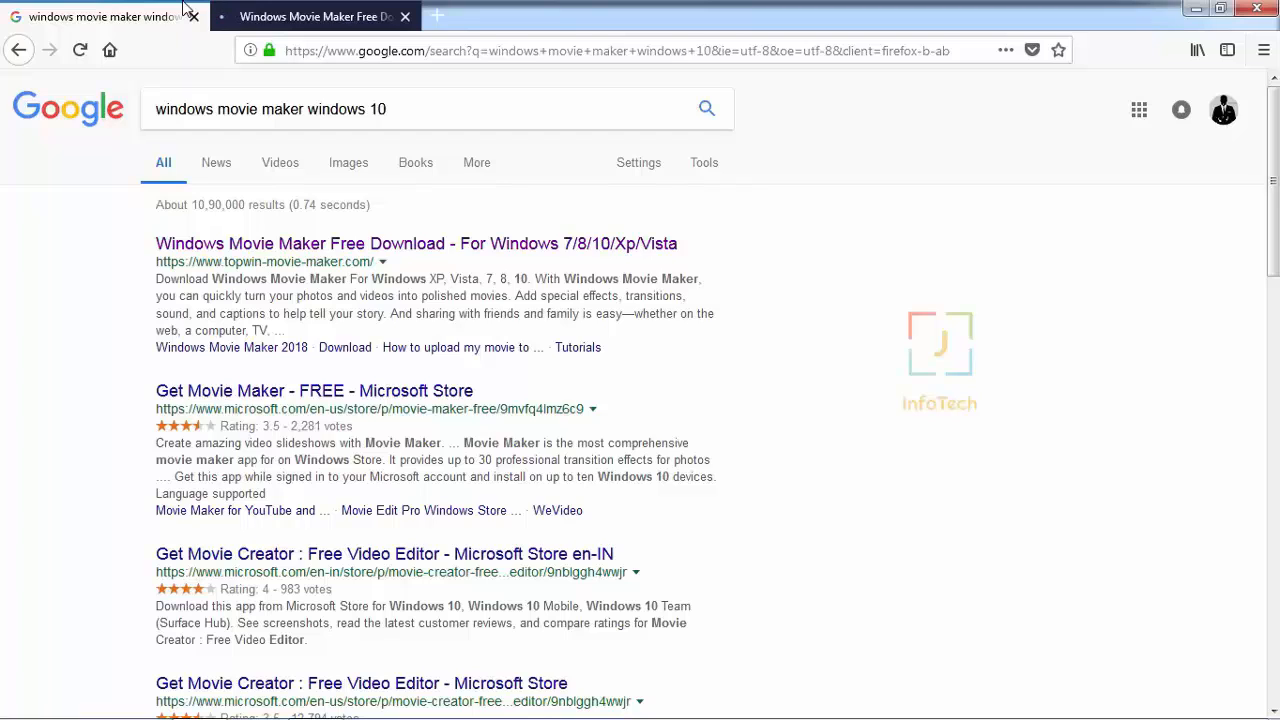
key(Down)
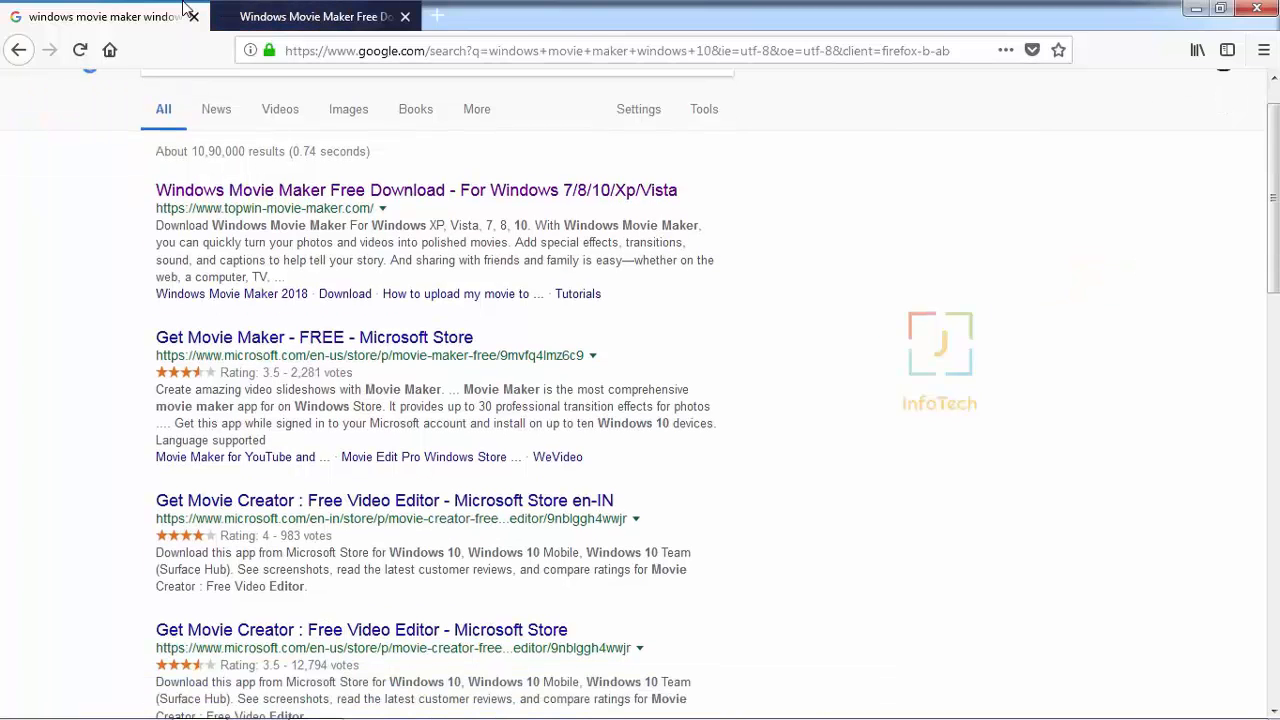
click(248, 10)
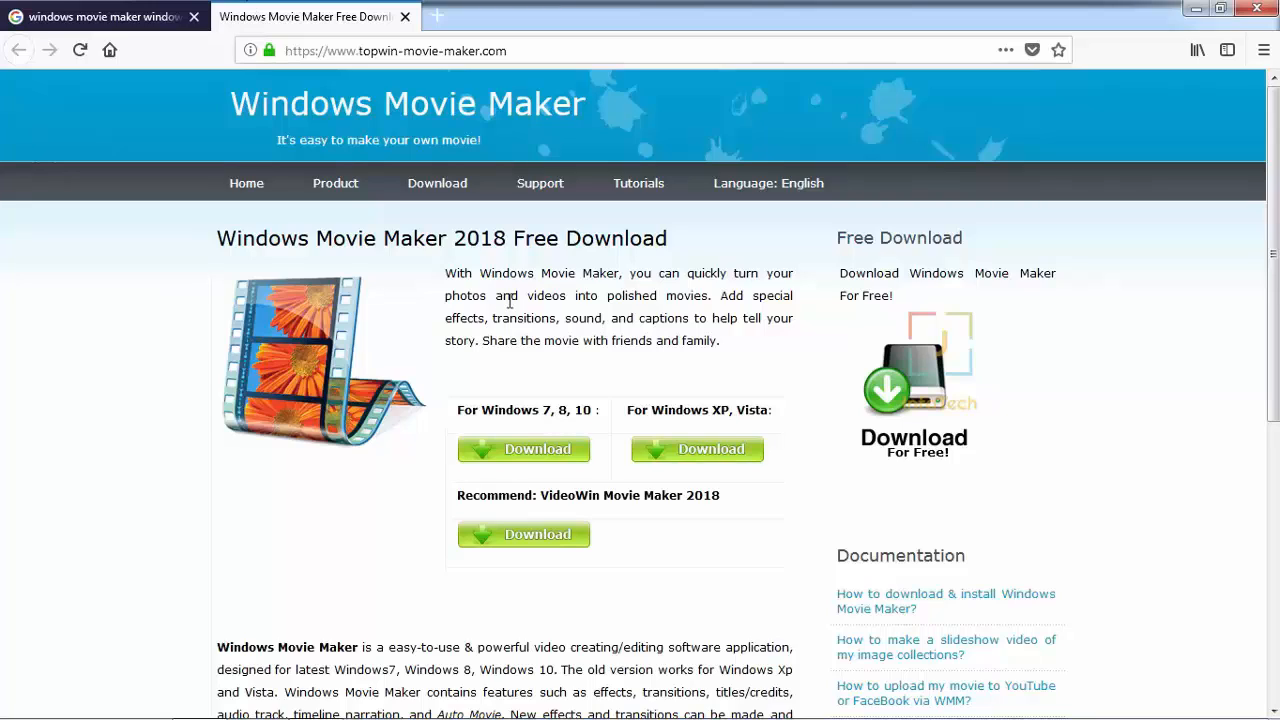
right_click(540, 541)
click(703, 181)
click(557, 466)
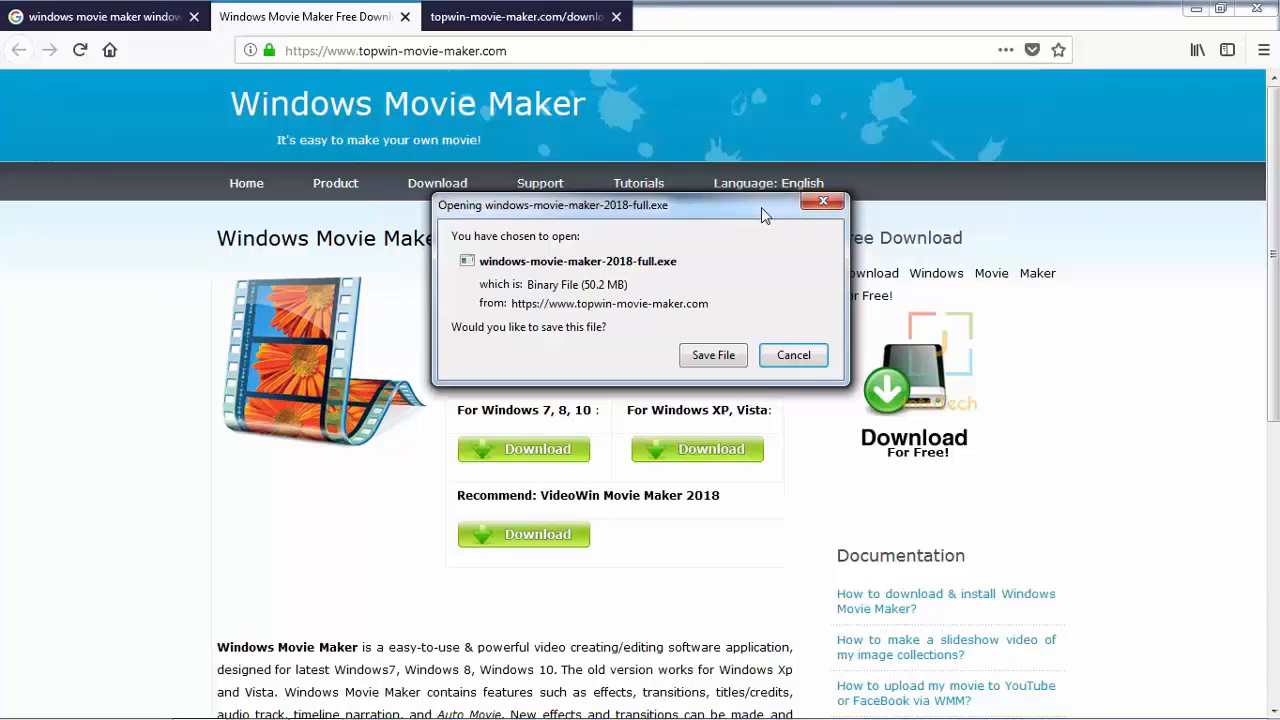
drag(758, 207, 716, 322)
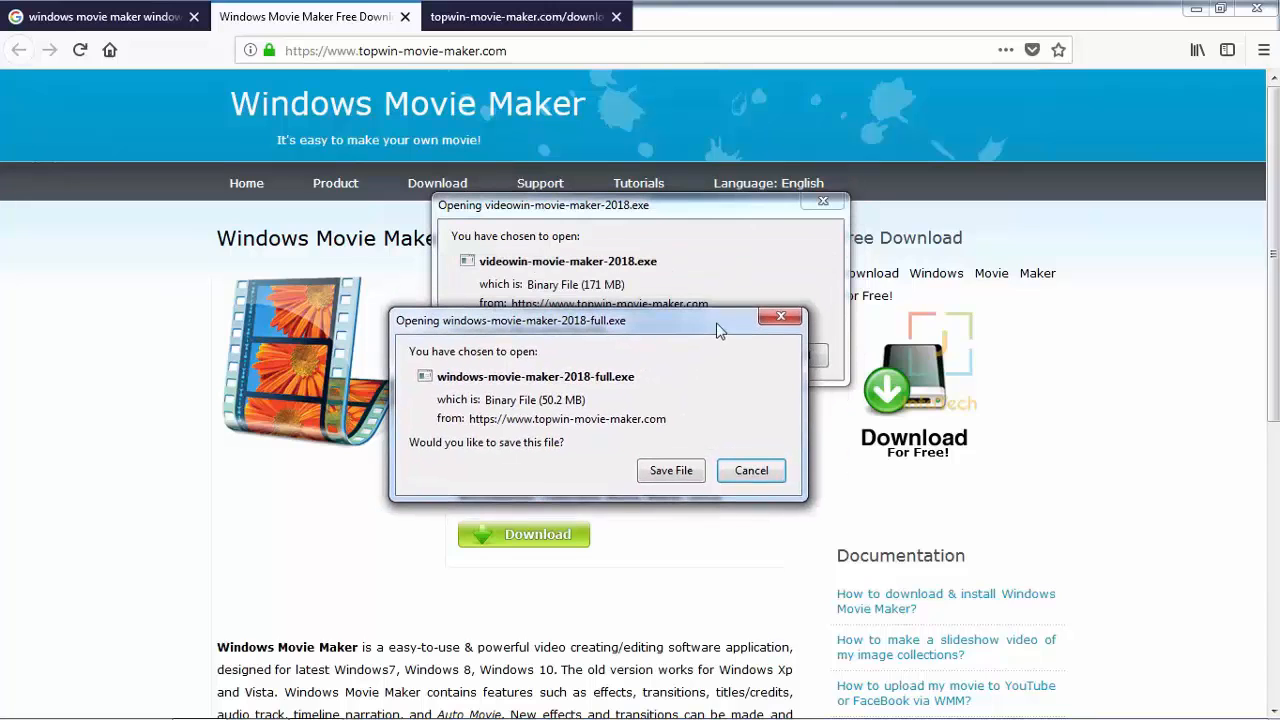
click(710, 215)
drag(710, 215, 866, 167)
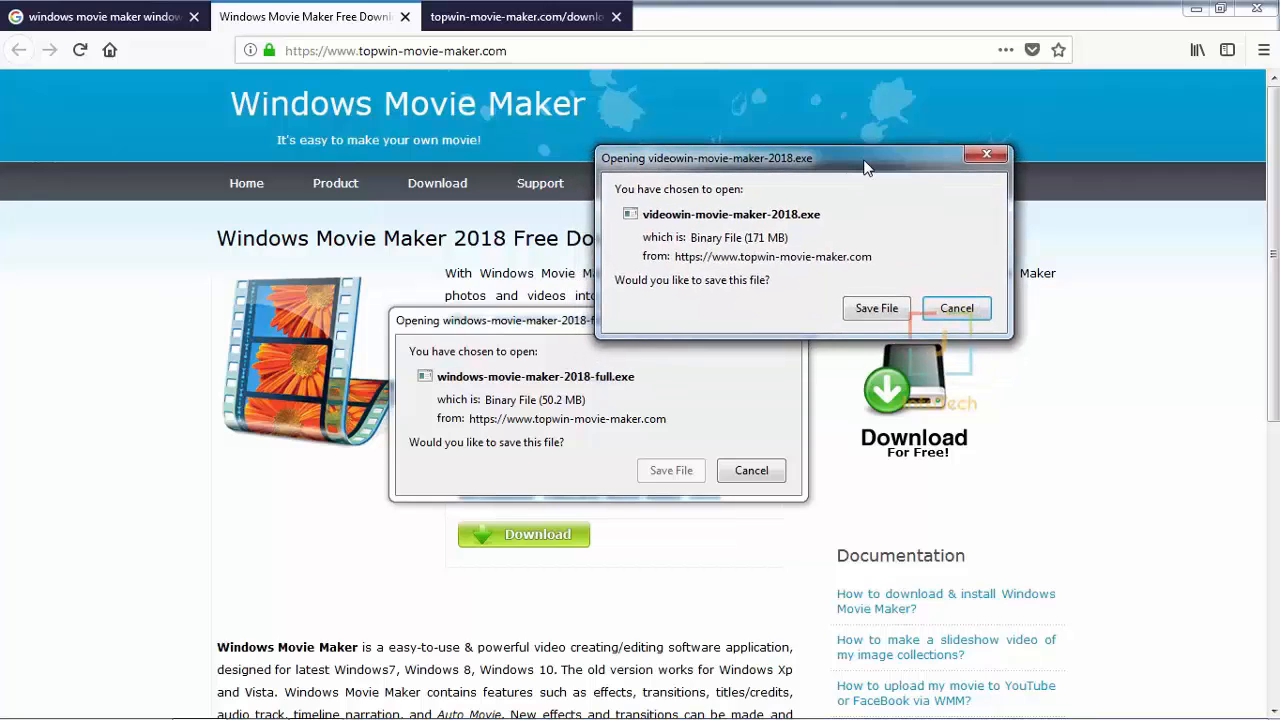
click(986, 154)
click(762, 471)
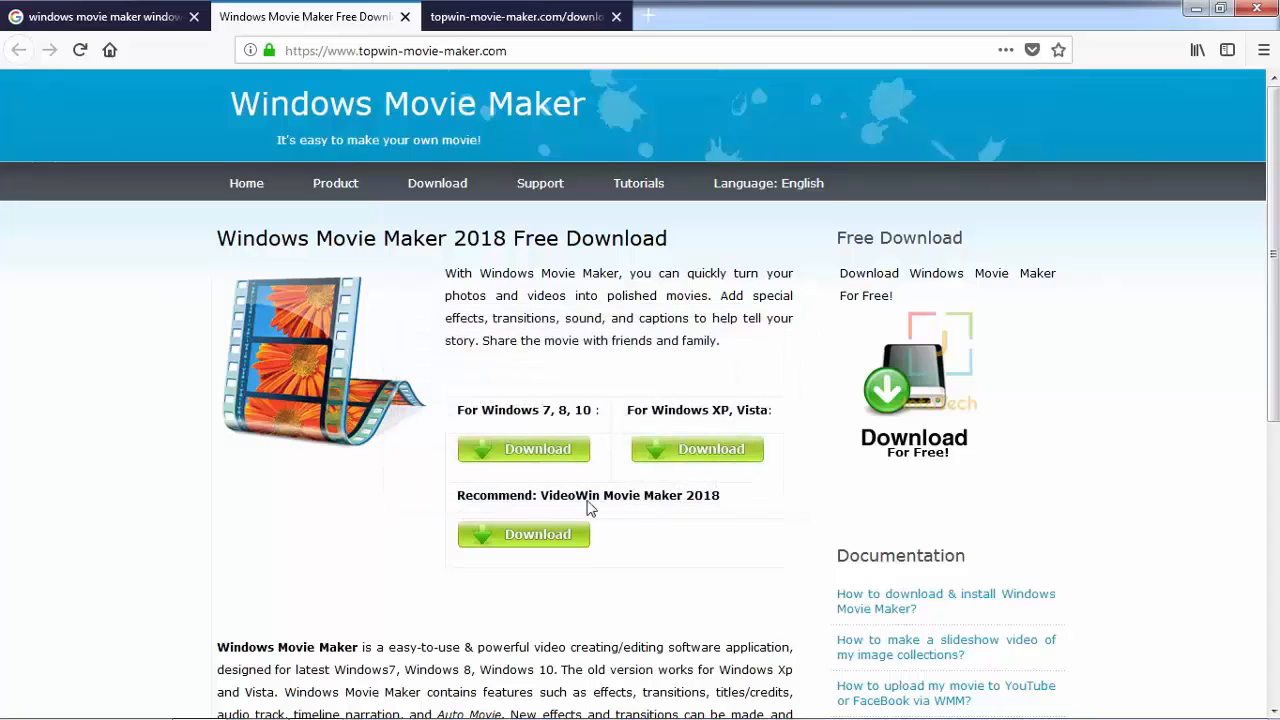
click(616, 16)
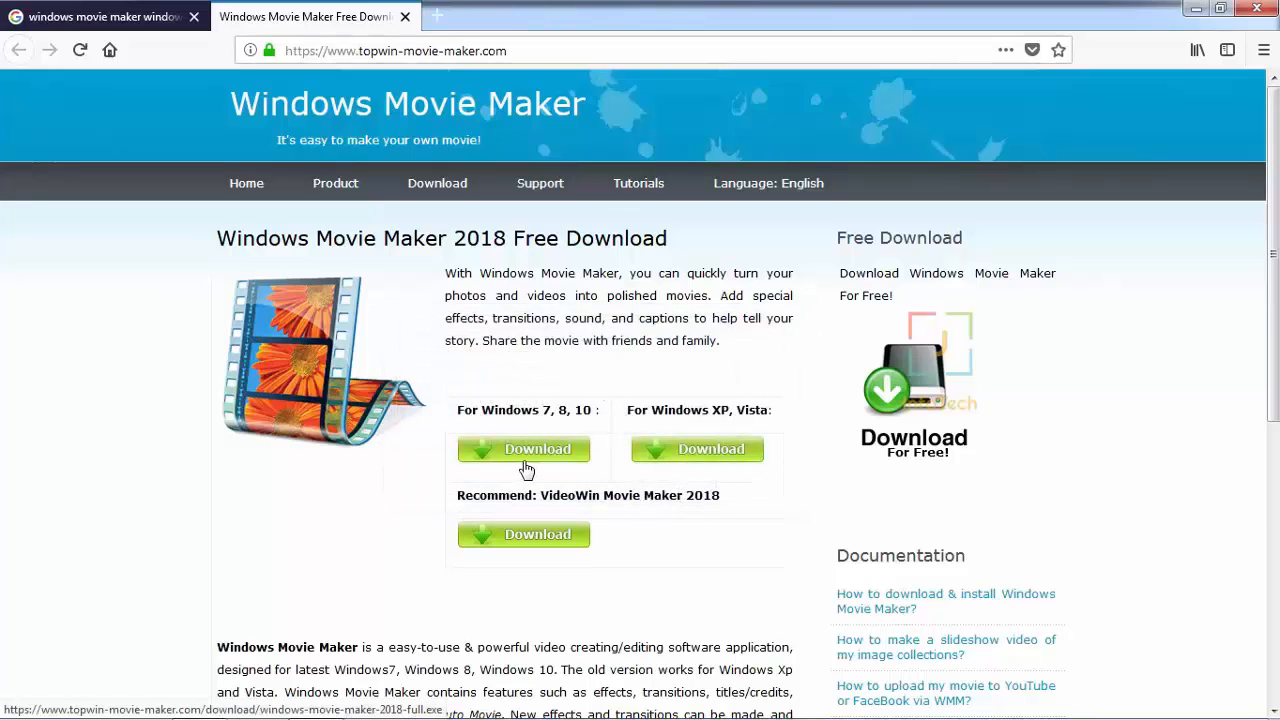
Step: Download the recommended VideoWin Movie Maker 2018 installer, saving videowin-movie-maker-2018.exe, and check its download progress
click(530, 537)
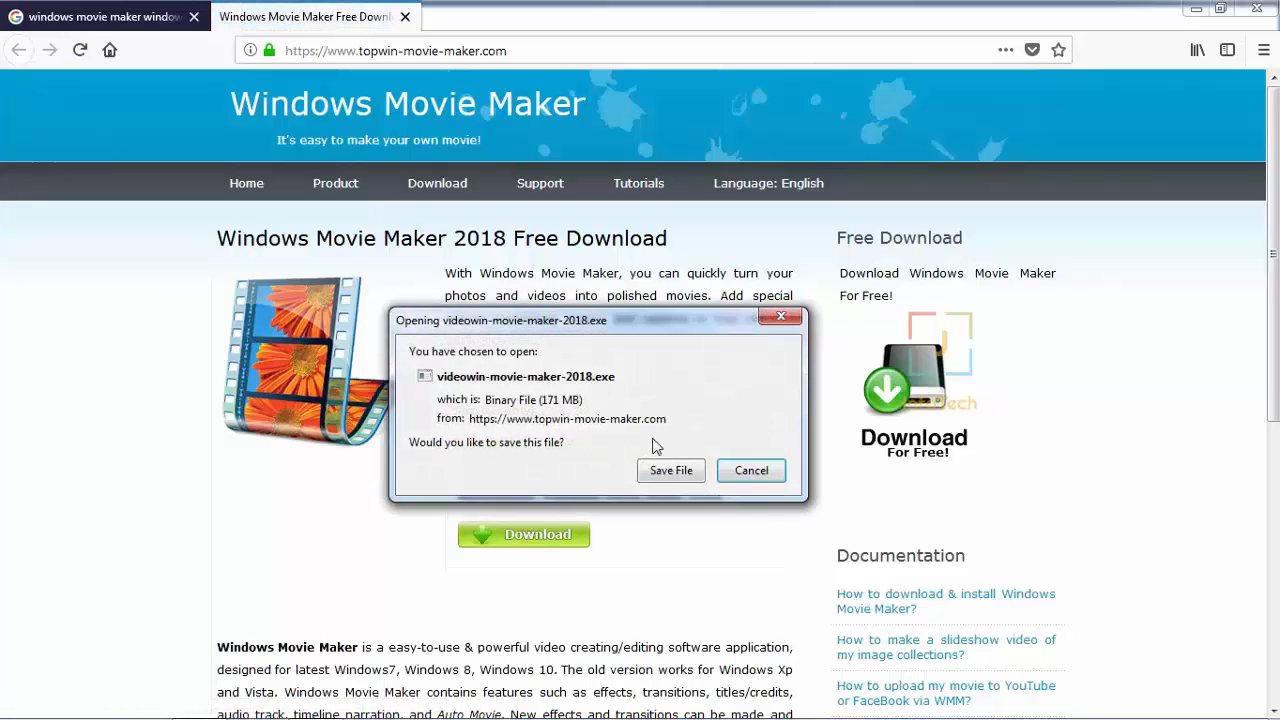
click(666, 472)
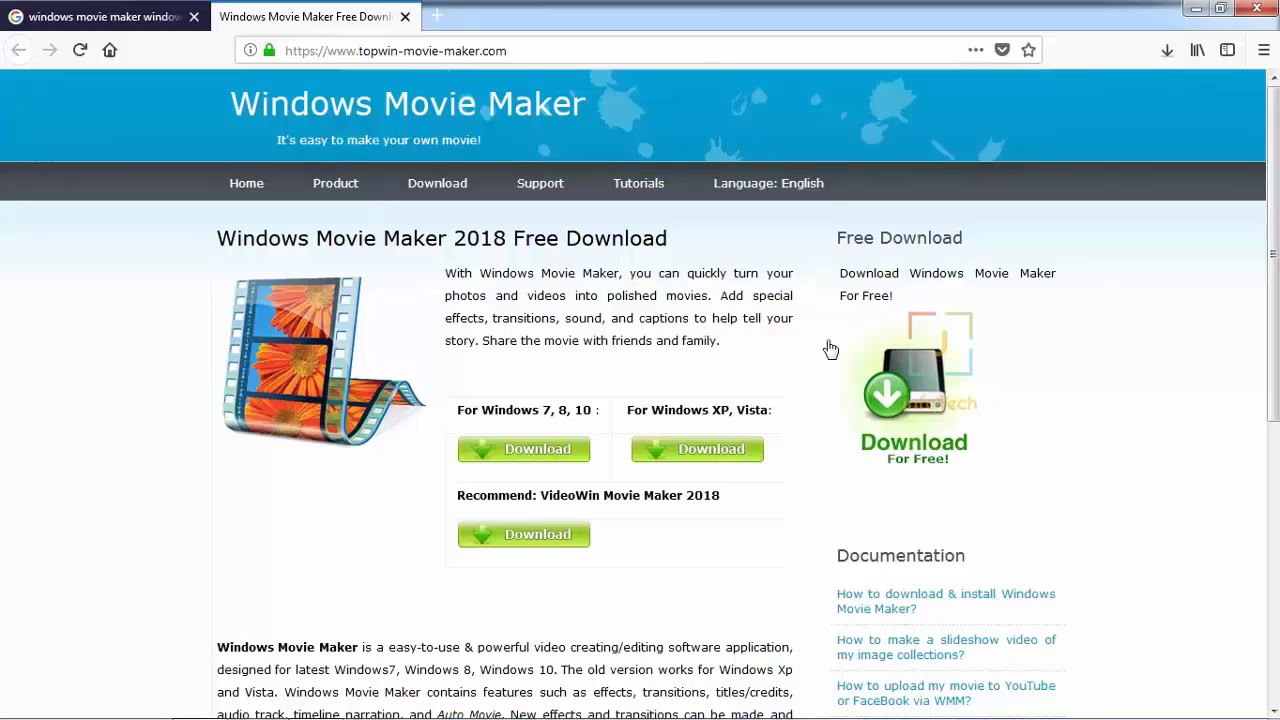
click(1166, 49)
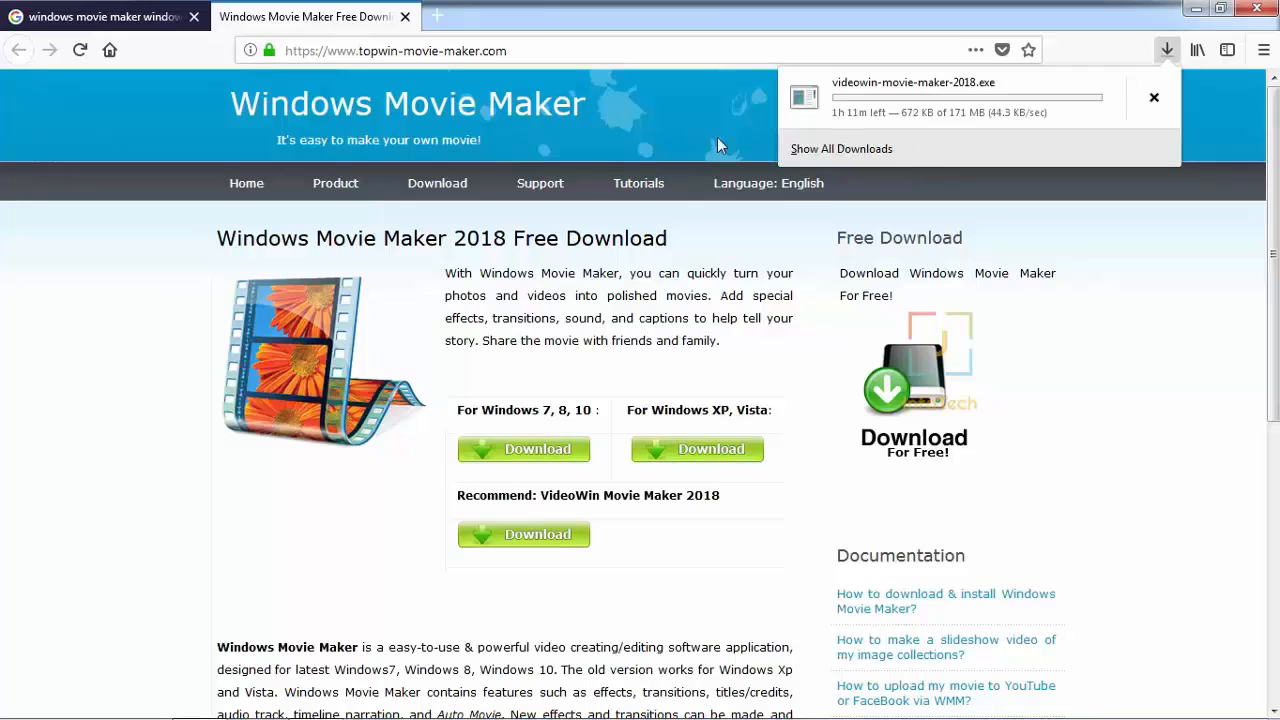
click(256, 8)
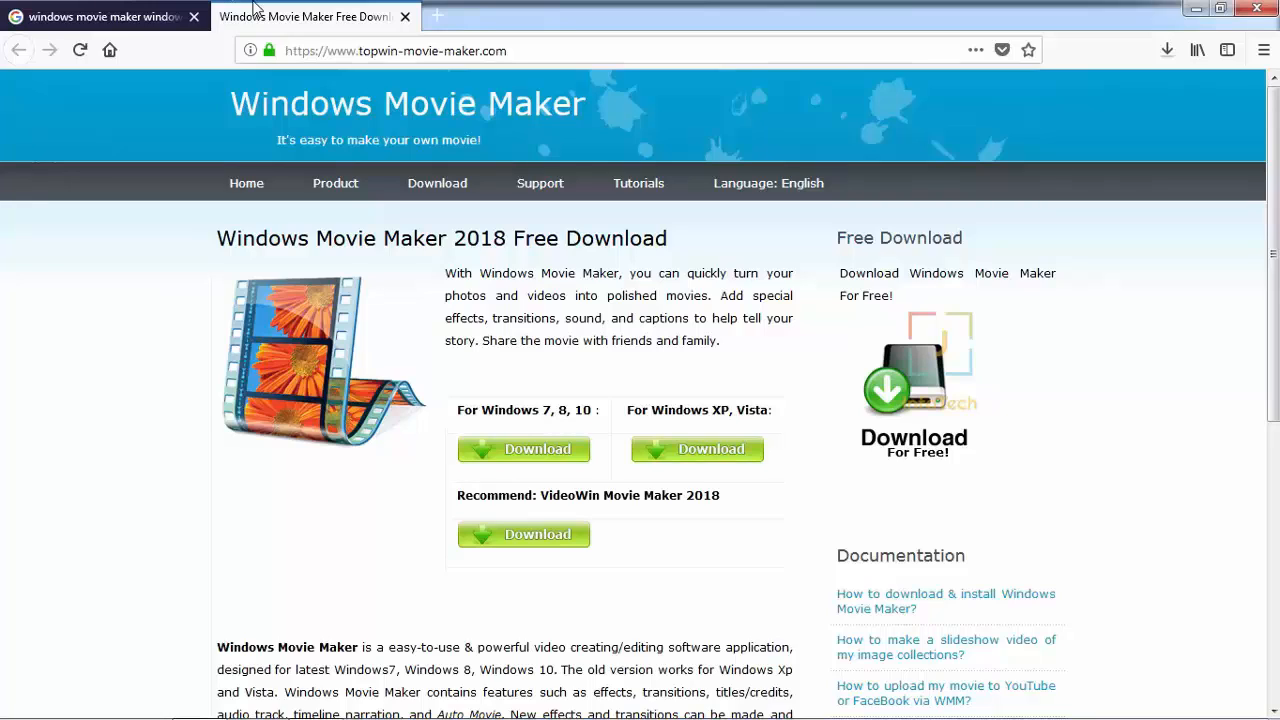
click(535, 452)
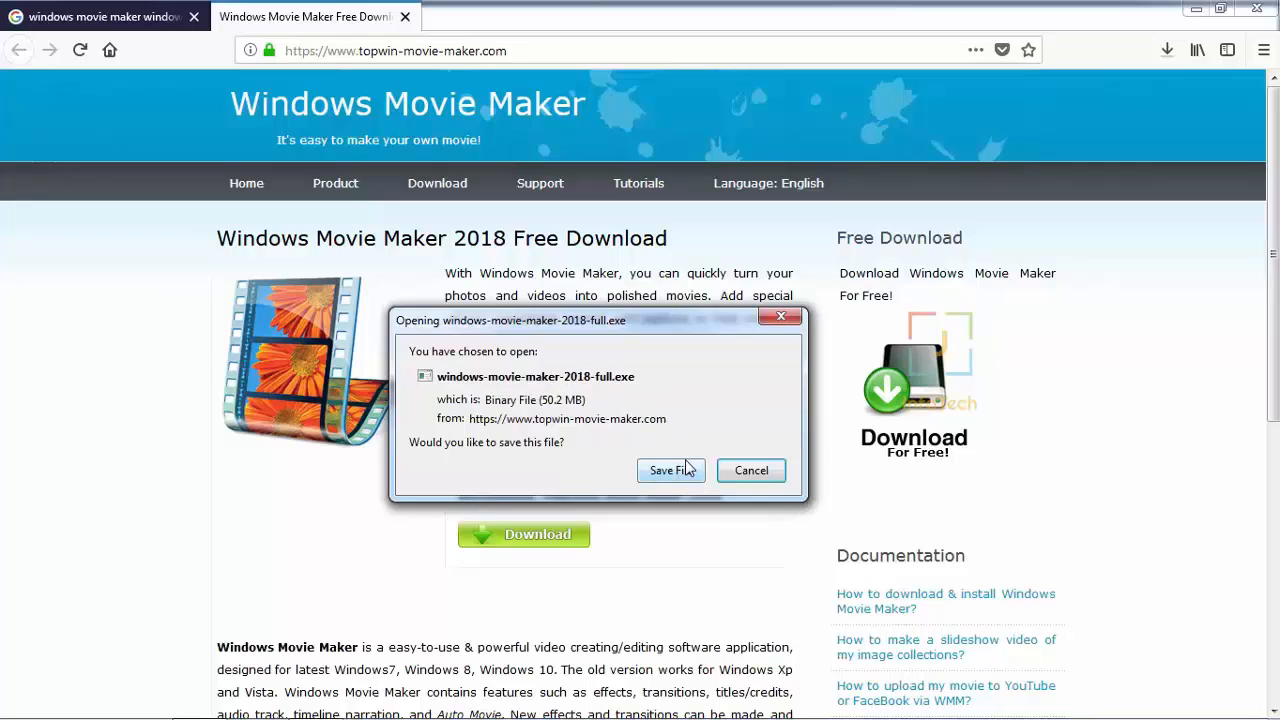
click(741, 473)
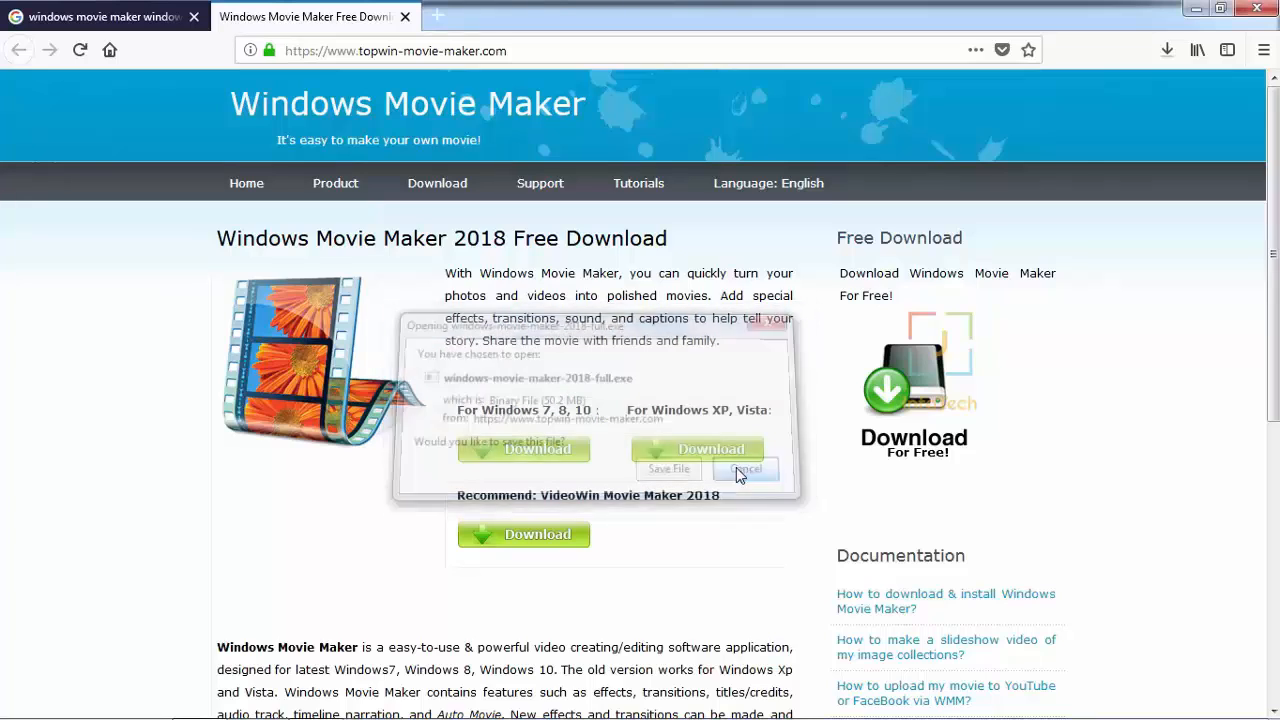
click(1163, 52)
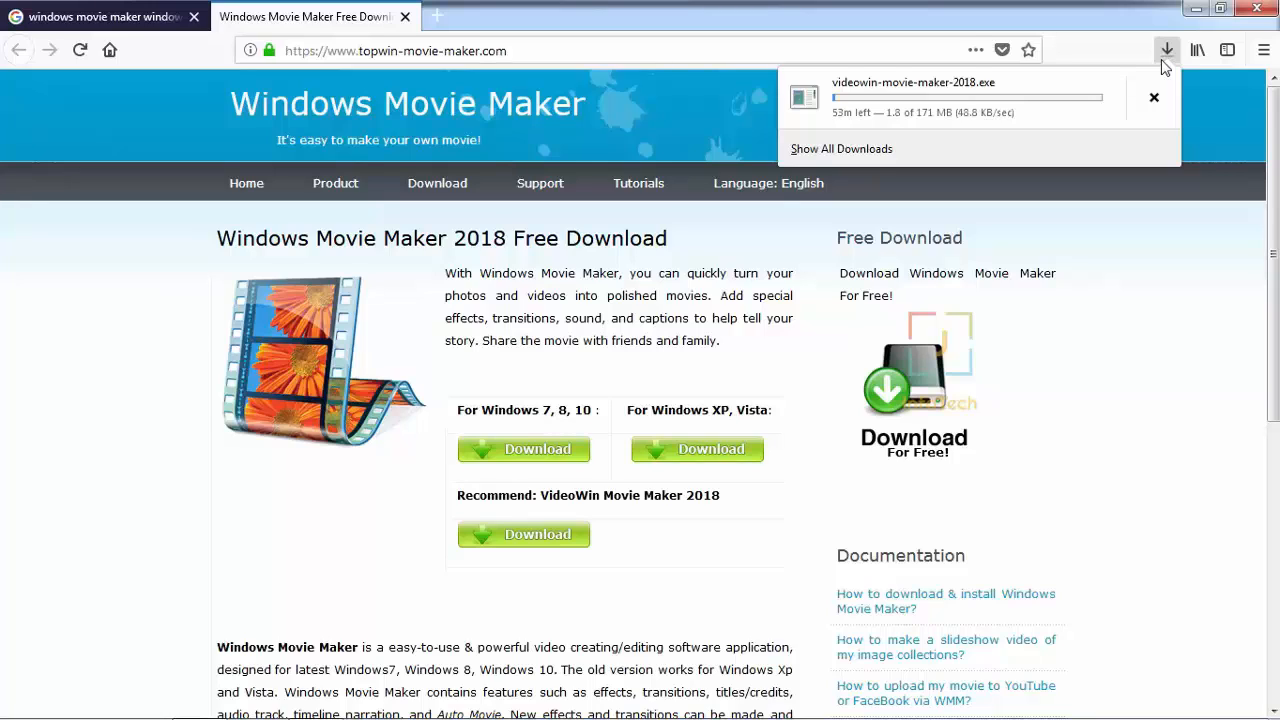
click(346, 10)
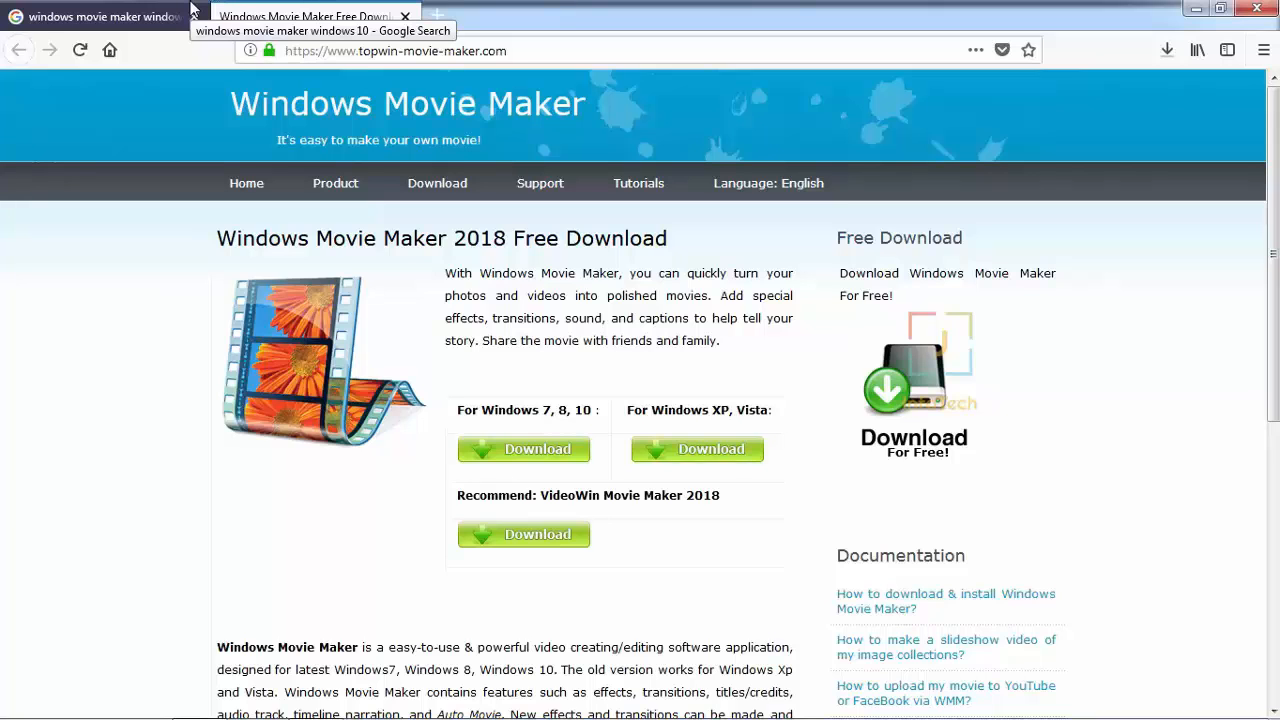
Step: Examine the Windows Movie Maker page's product description, compatibility notes and further download links, and return to its beginning
key(Down)
key(Down)
key(Down)
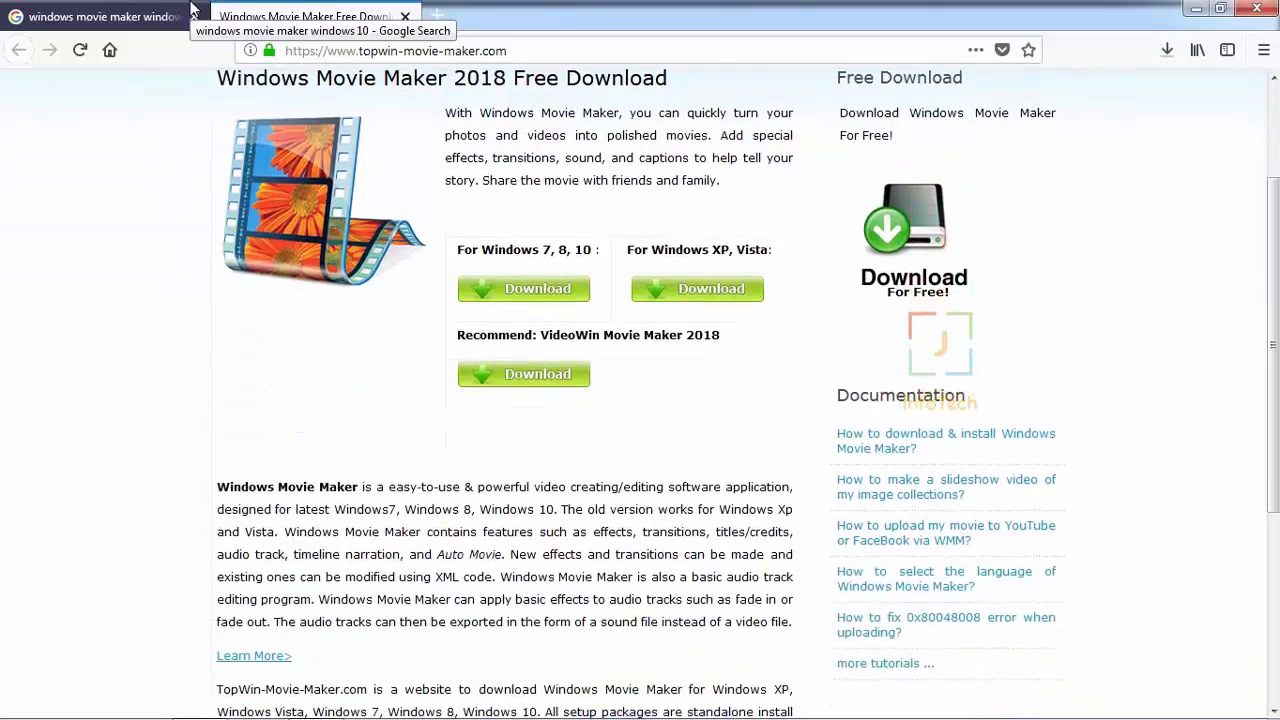
key(Down)
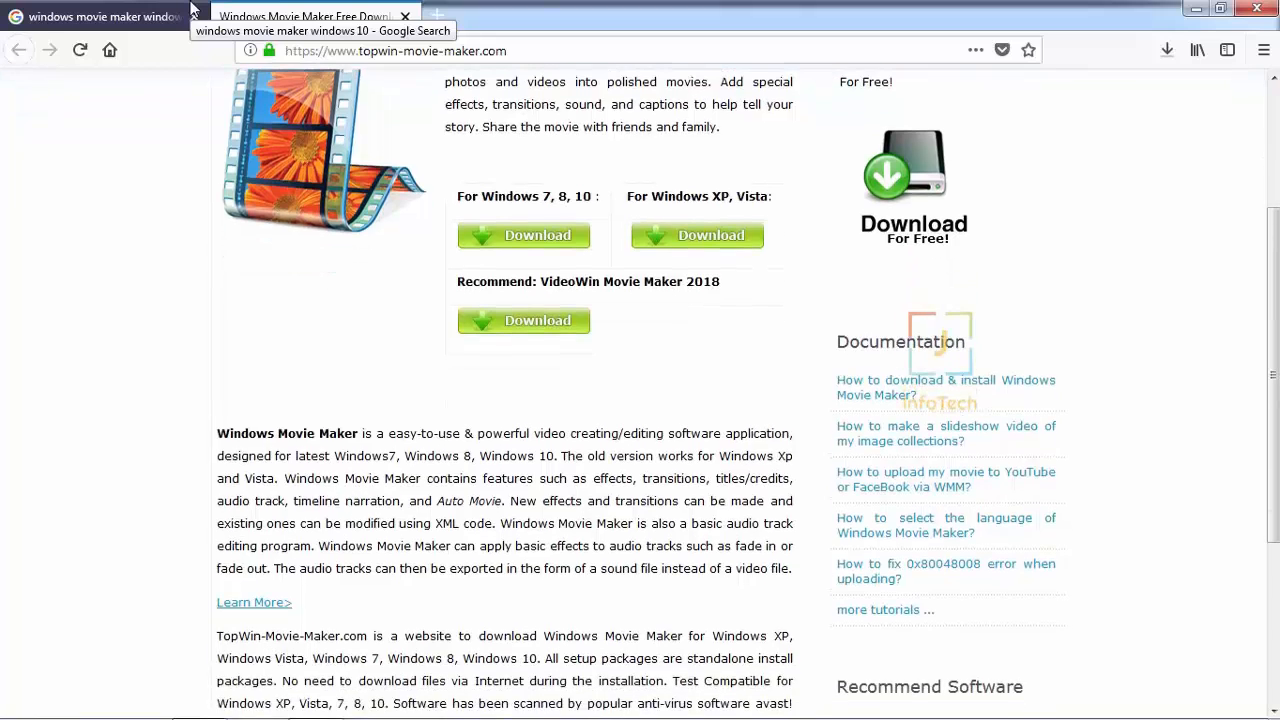
key(Down)
key(Down)
key(Down)
key(Down)
key(Down)
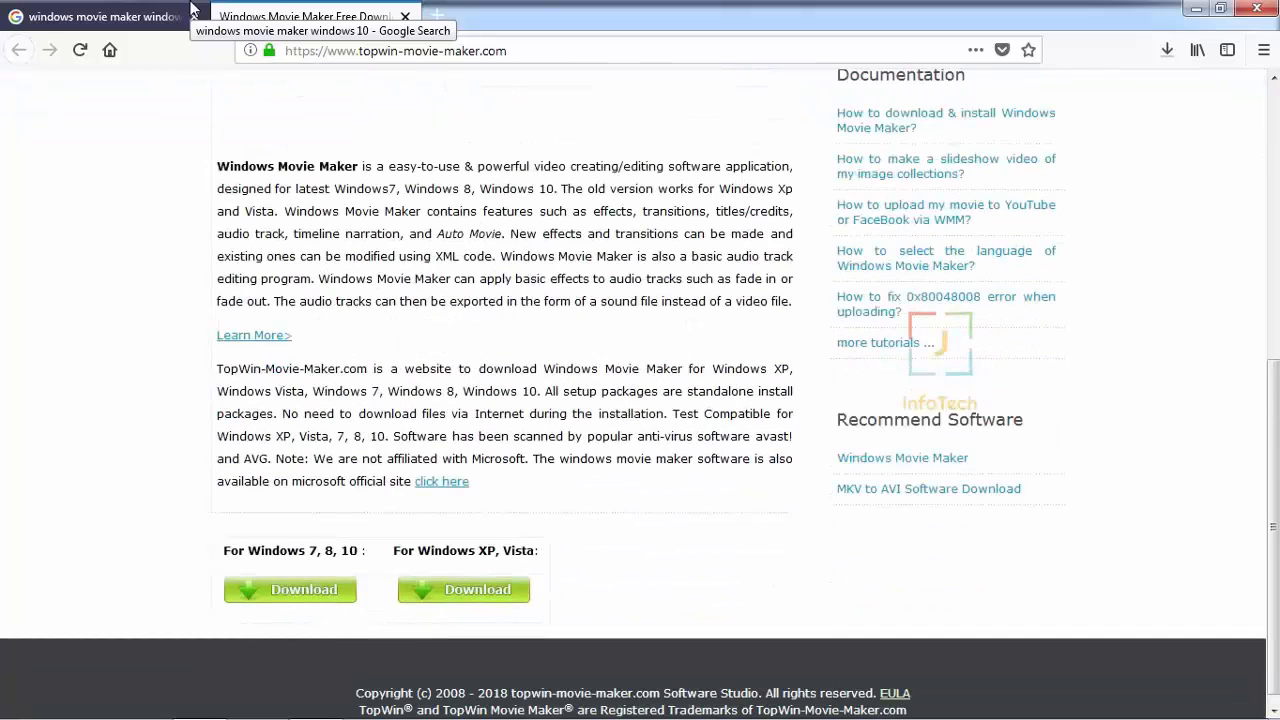
key(Up)
key(Up)
key(Up)
key(Home)
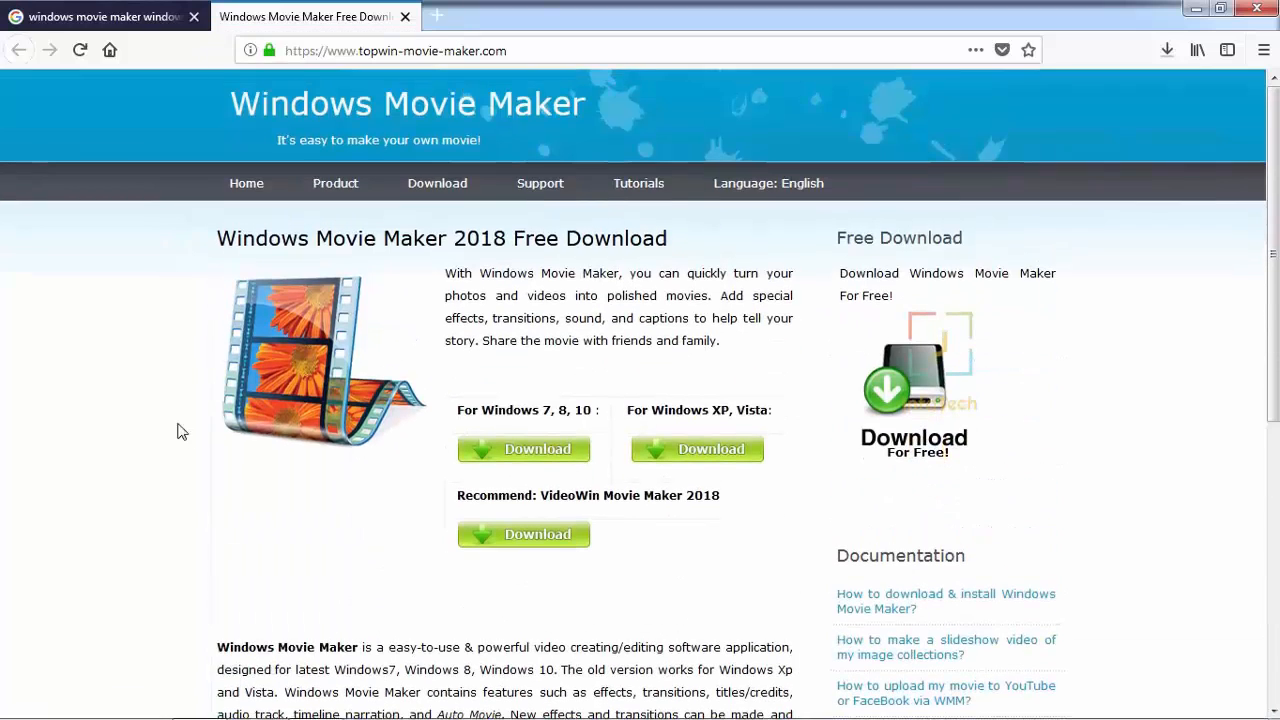
click(320, 706)
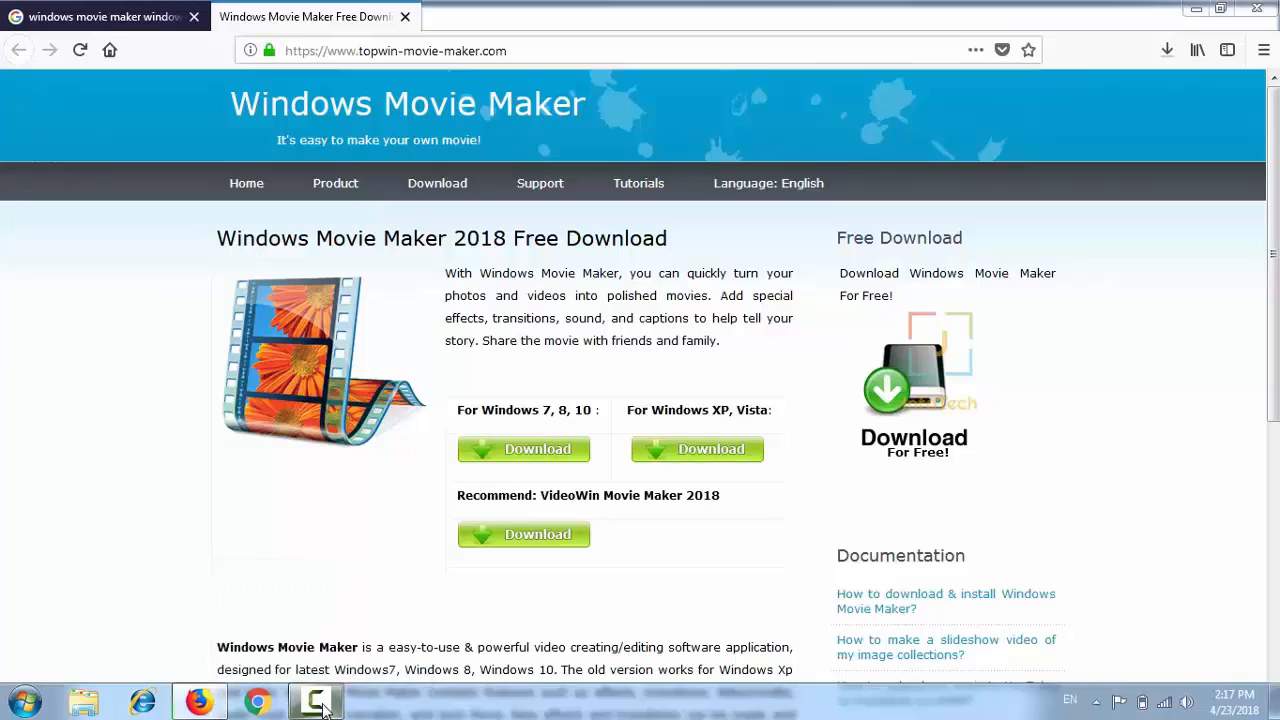
click(1192, 655)
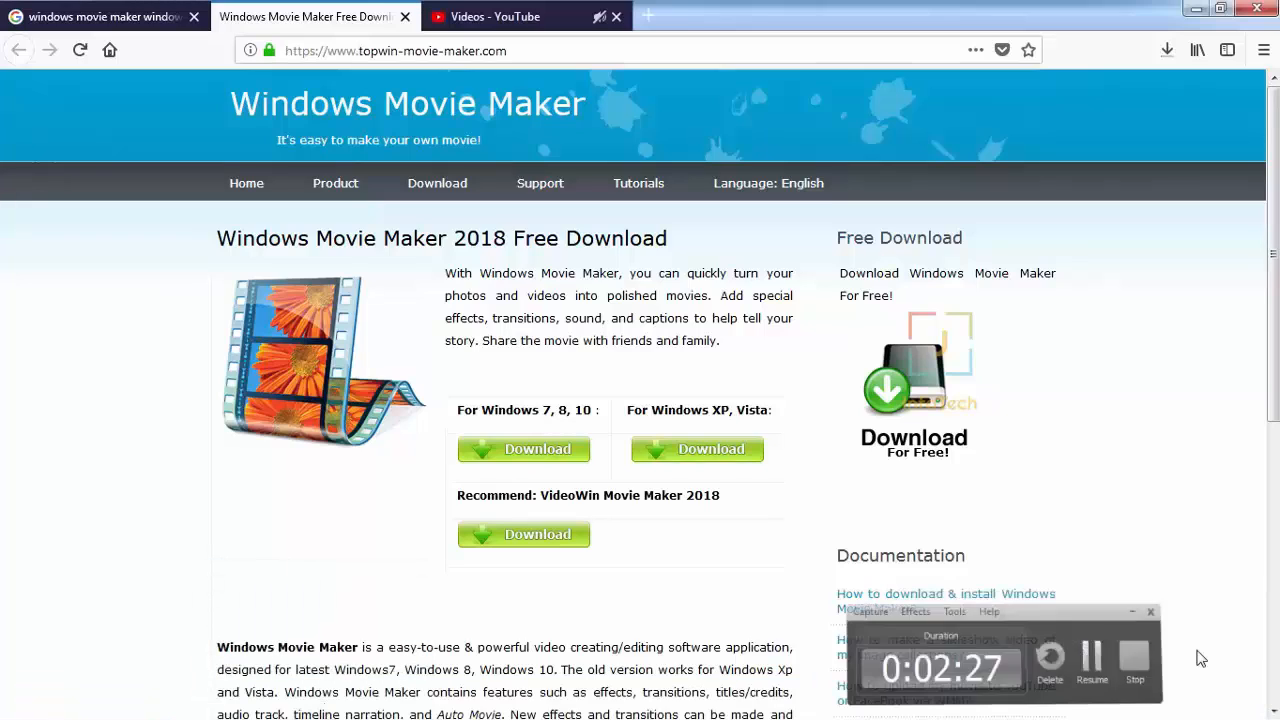
Step: Download the Windows 7, 8, 10 version, saving windows-movie-maker-2018-full.exe, and check its download progress
click(551, 454)
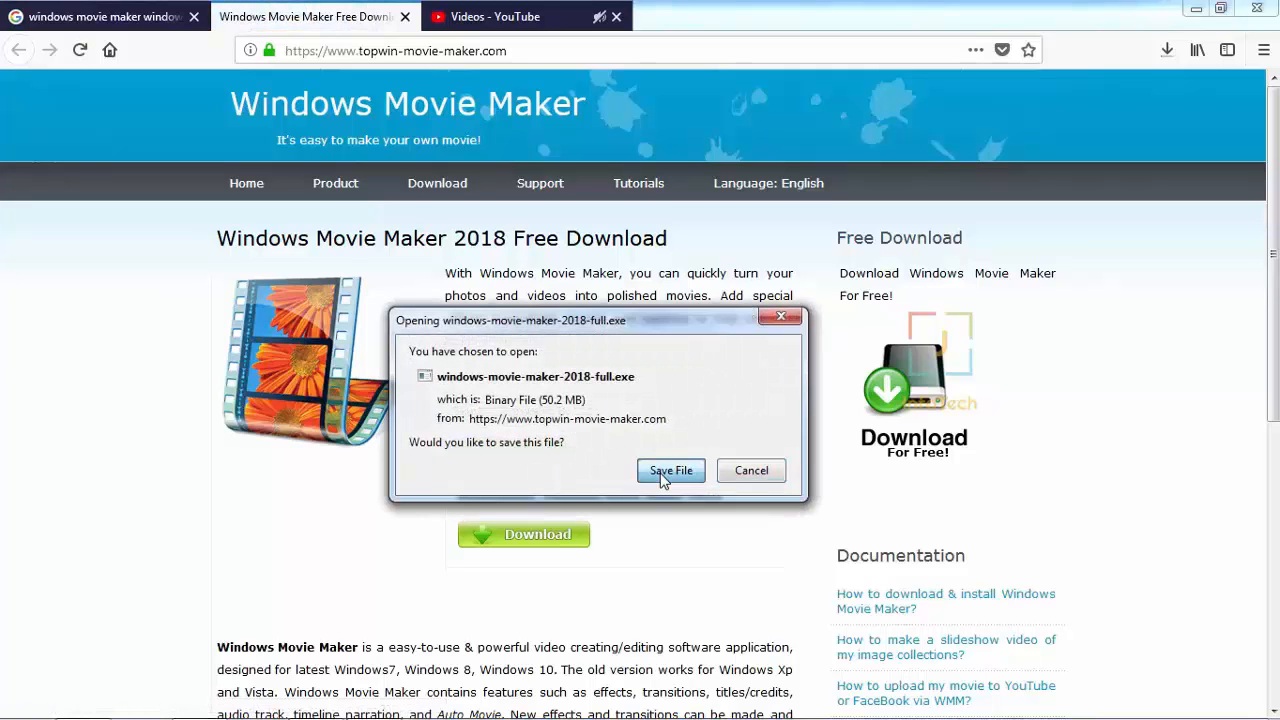
click(667, 472)
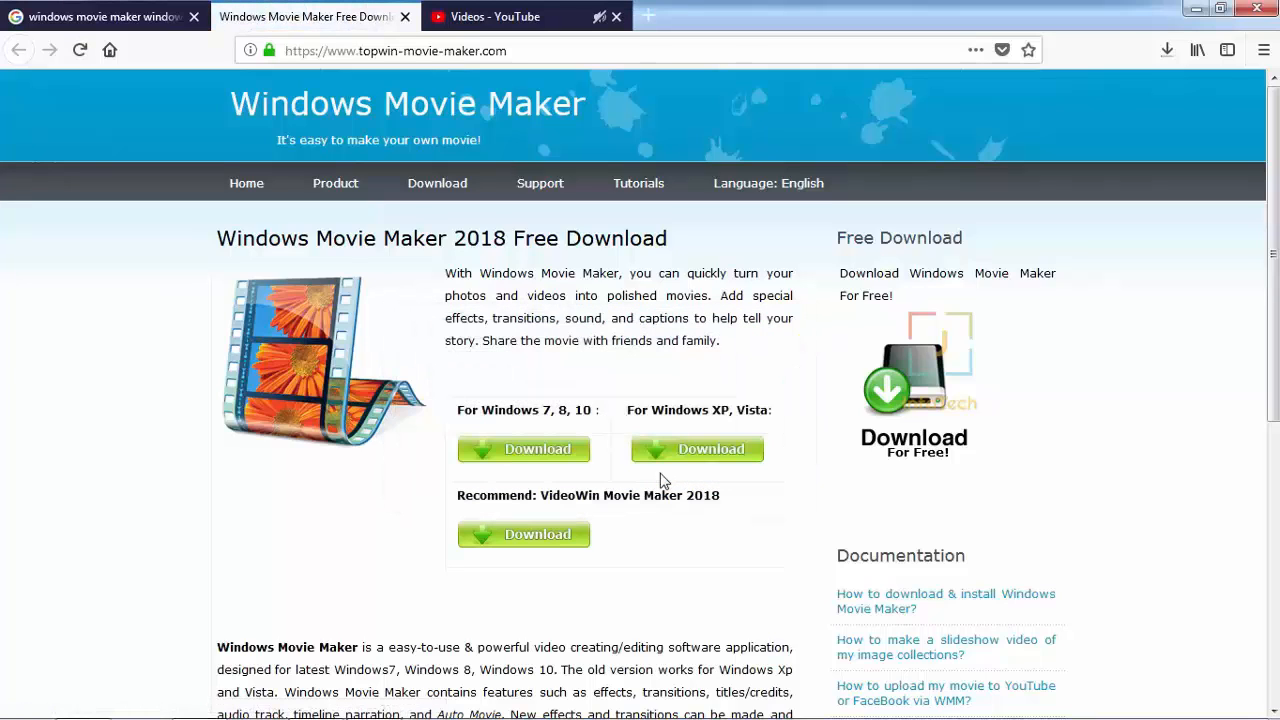
click(1166, 60)
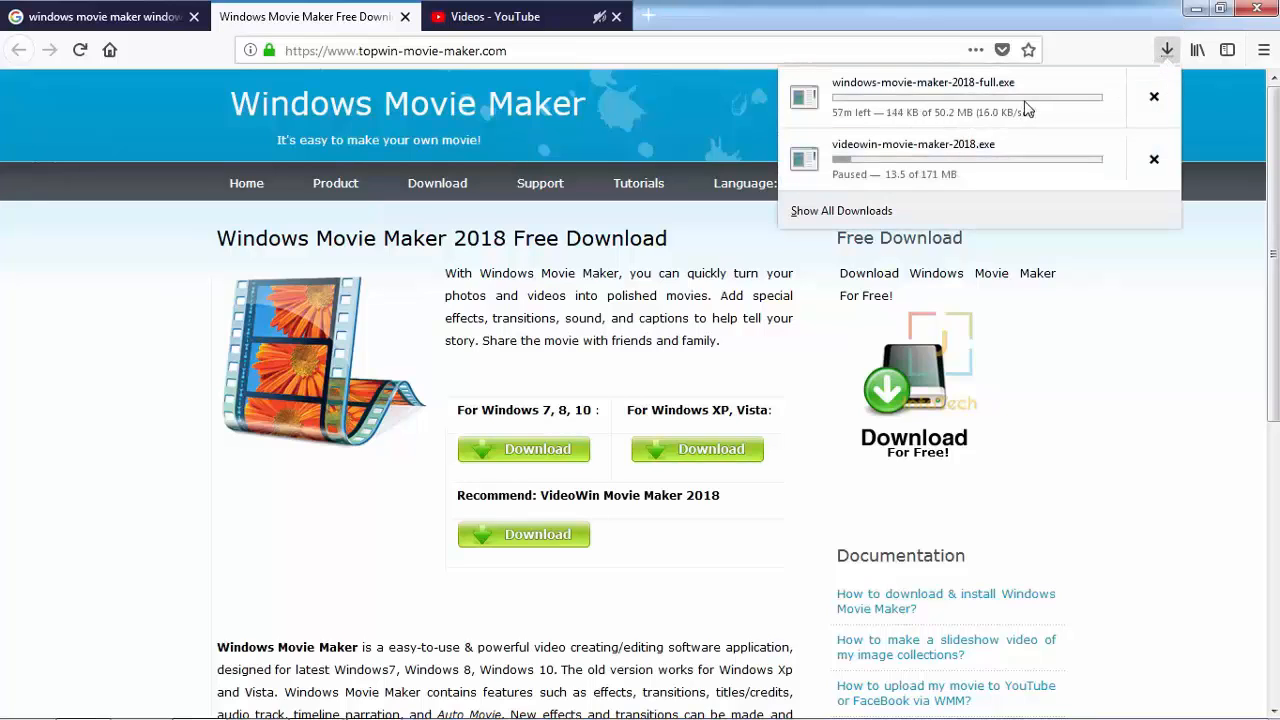
click(432, 237)
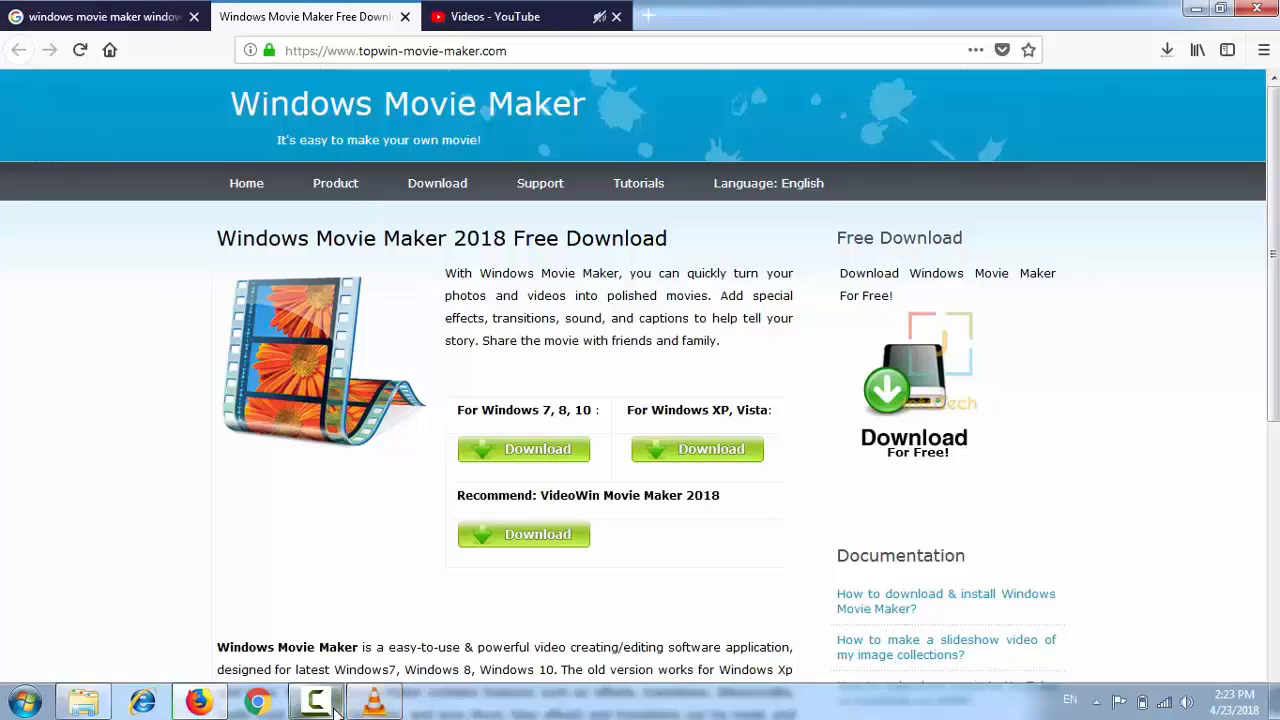
Step: Close the YouTube tab and return to the Windows Movie Maker download page in a maximized browser window
click(335, 708)
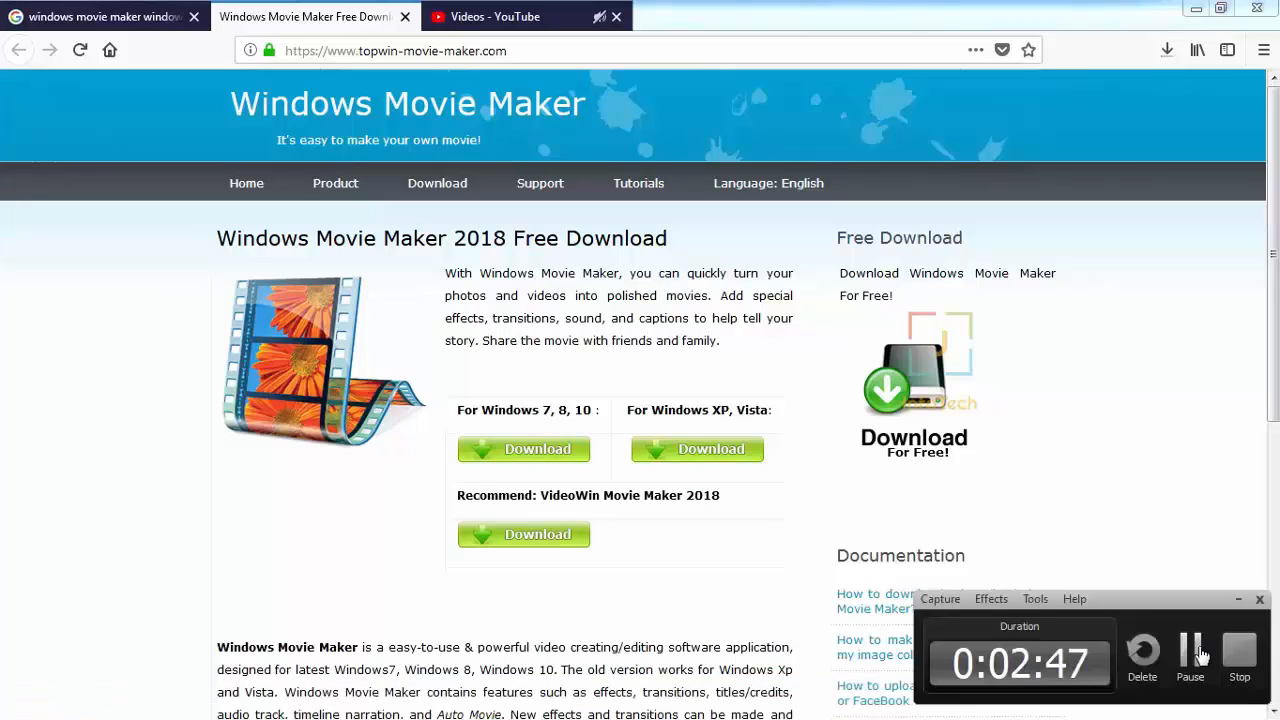
double_click(616, 22)
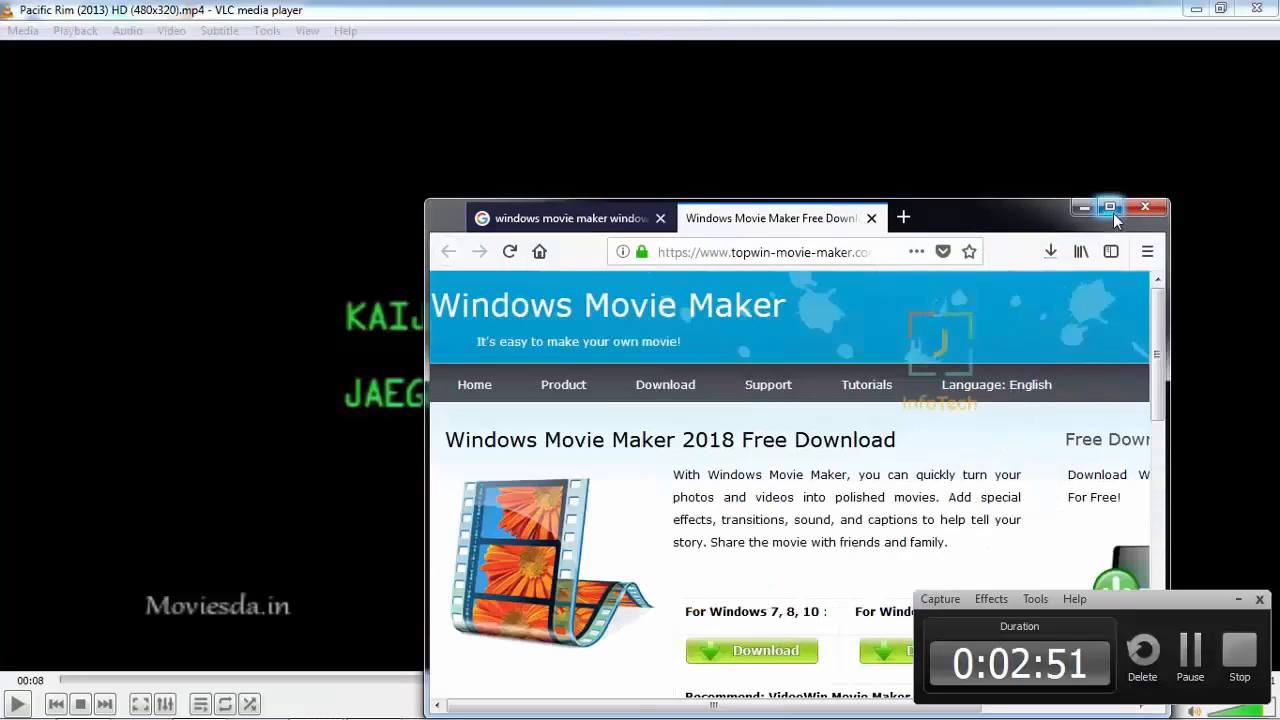
click(1109, 207)
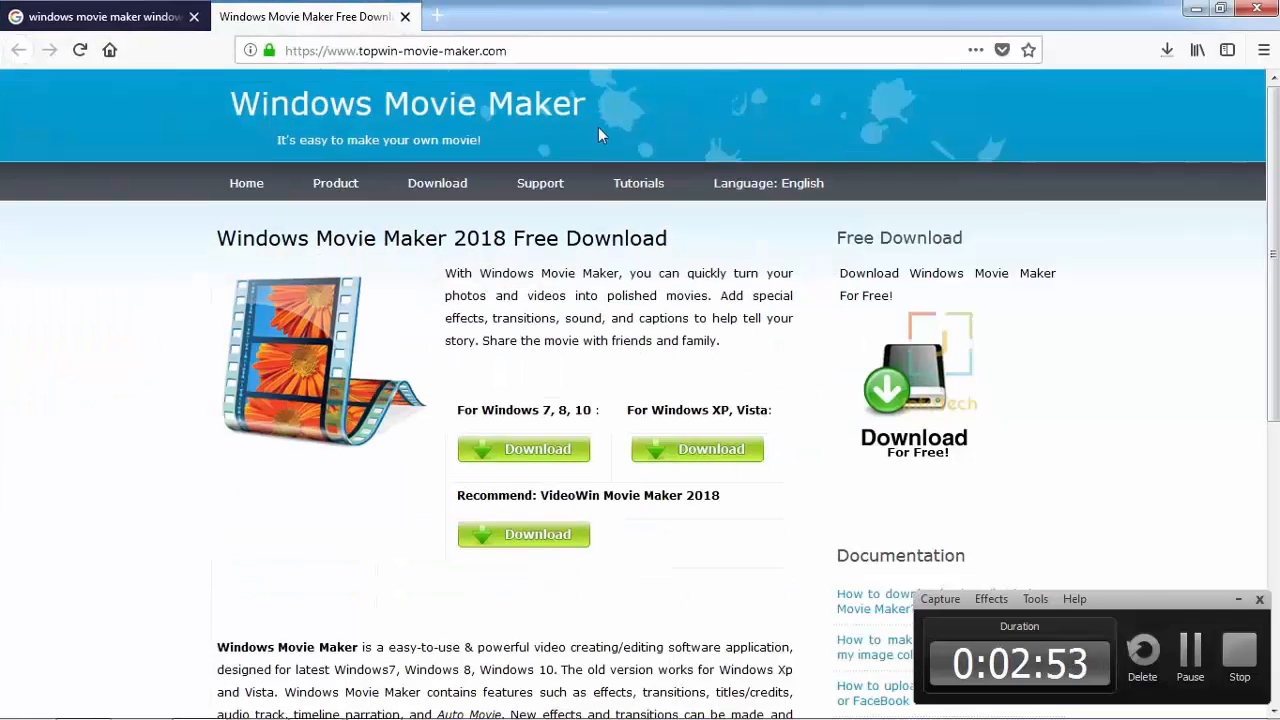
scroll(1194, 637, down, 5)
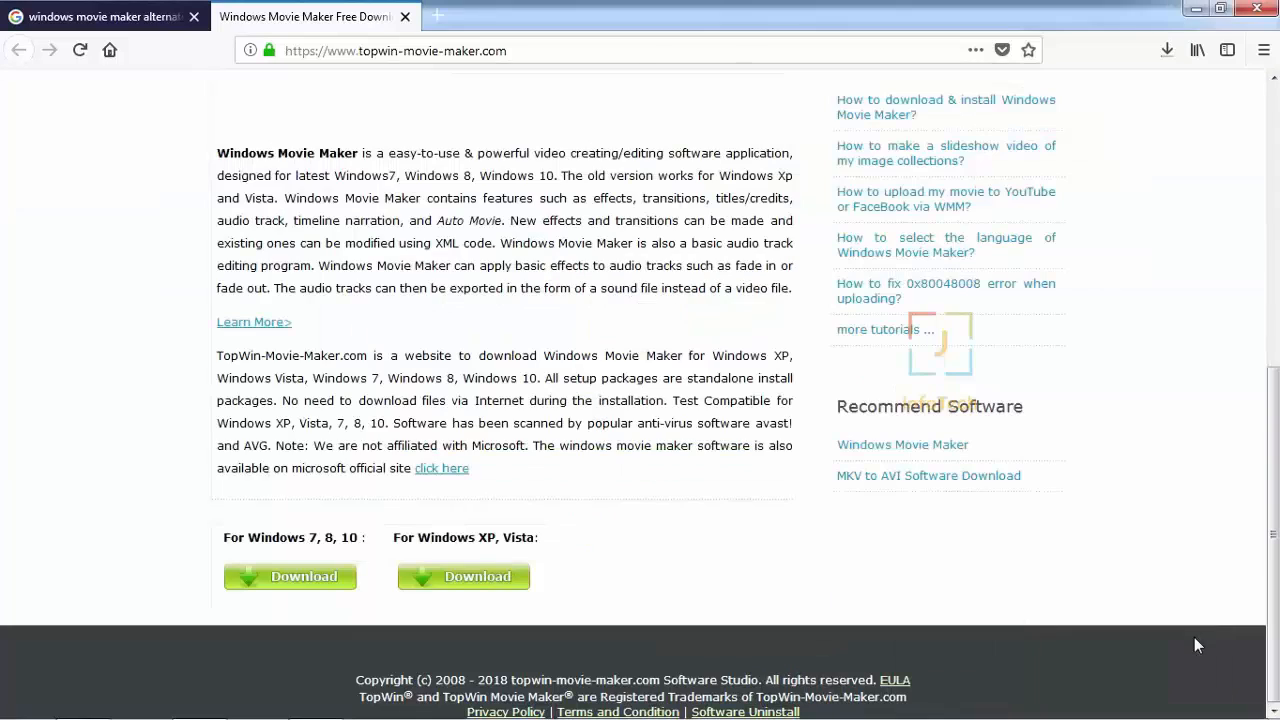
scroll(1194, 637, up, 5)
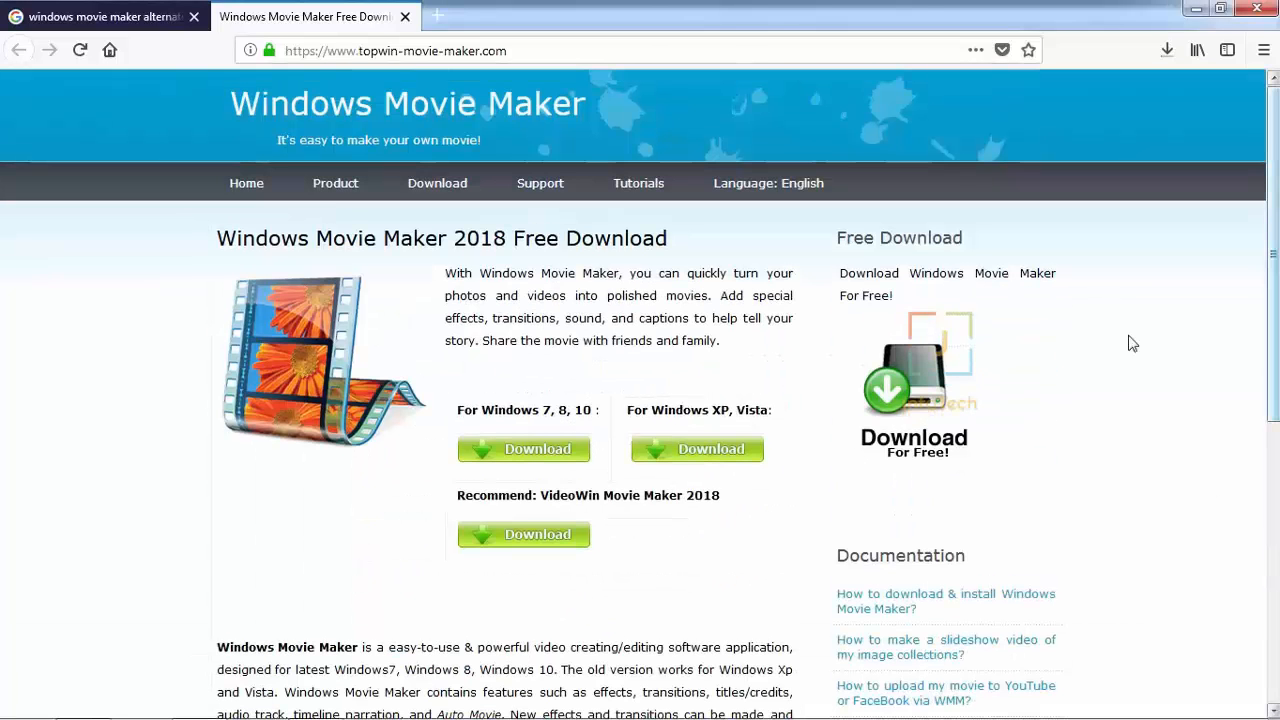
Step: Open the folder containing the downloaded windows-movie-maker-2018-full.exe and run the installer, allowing it past the security warning
click(1165, 52)
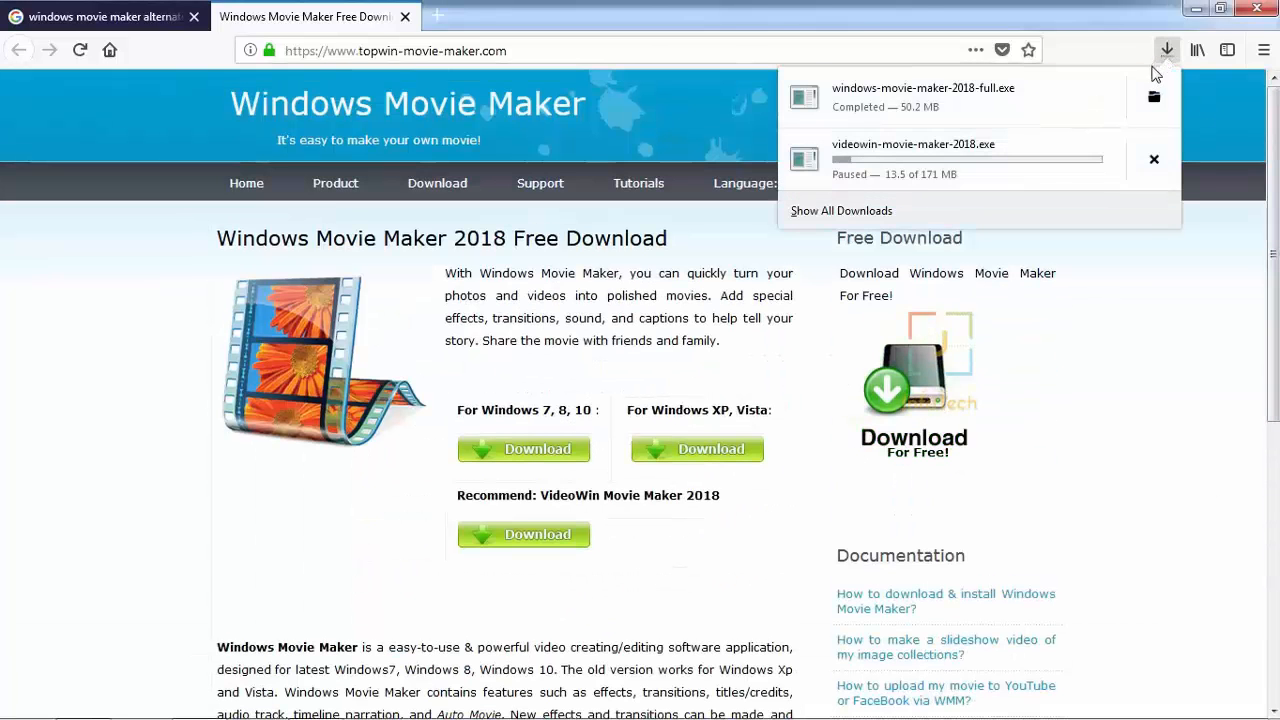
click(1150, 93)
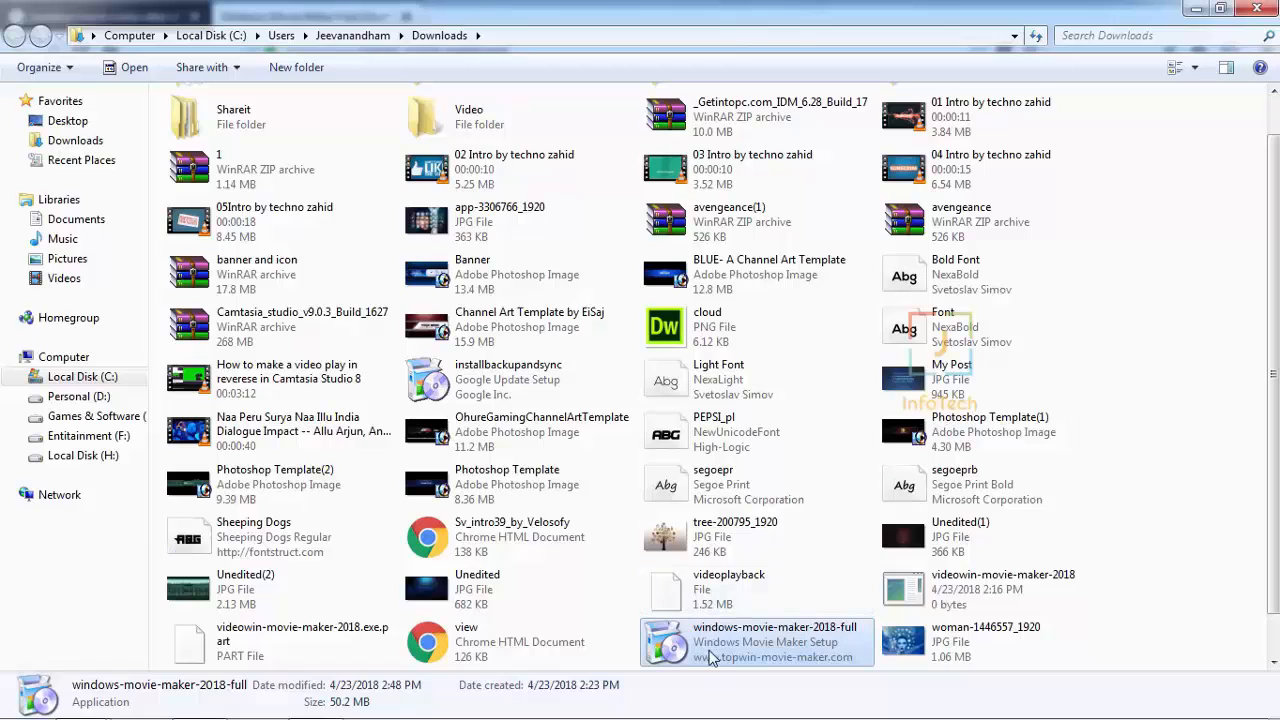
double_click(712, 655)
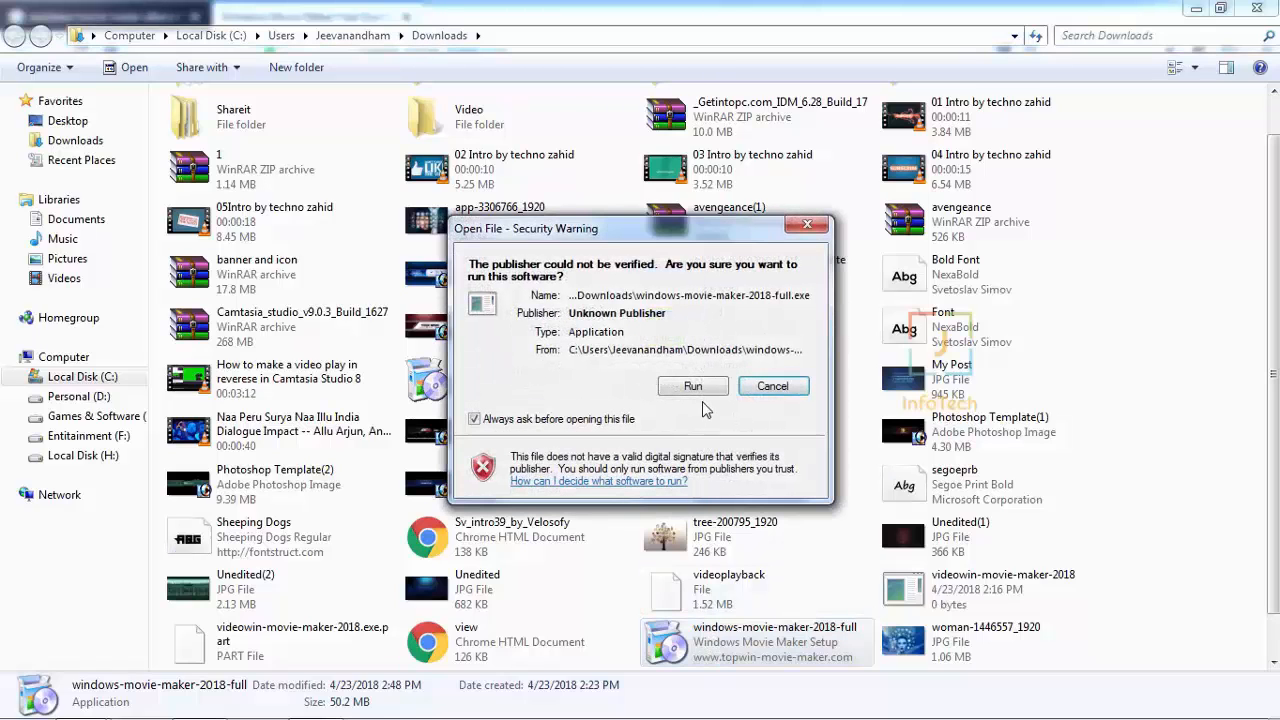
click(693, 387)
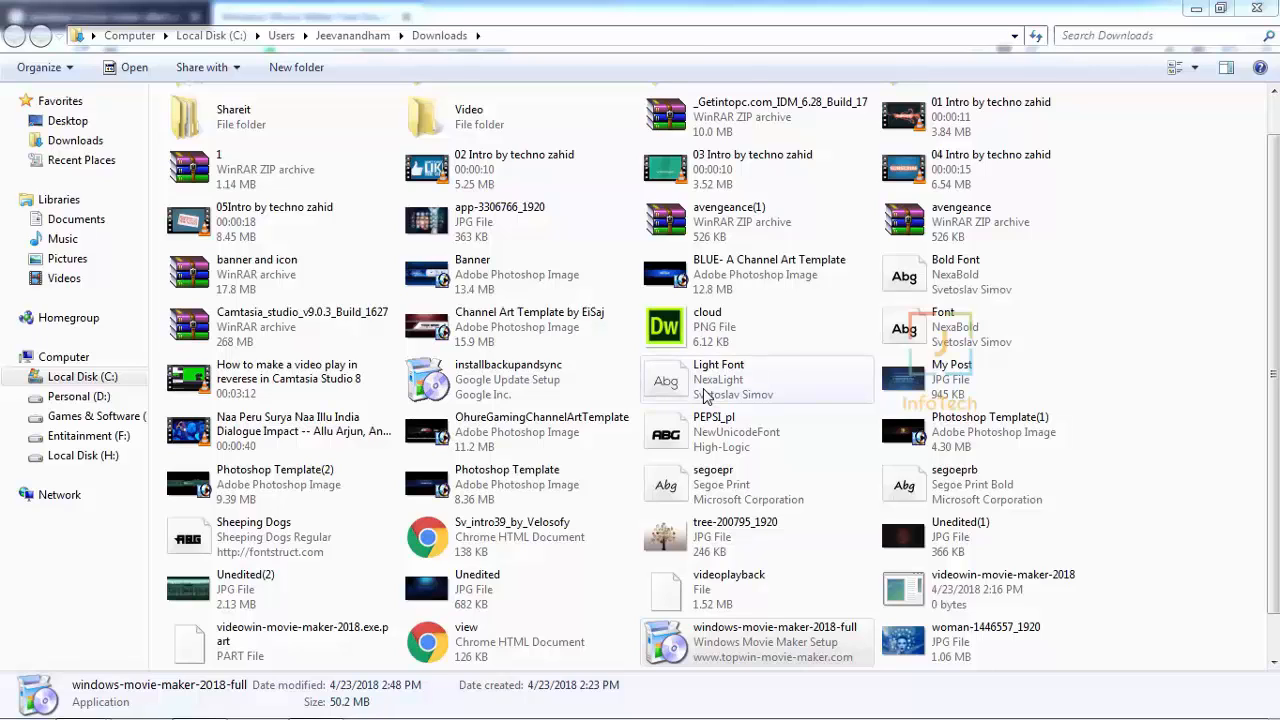
Step: Proceed through the Windows Movie Maker setup wizard to start the installation, and close the Downloads folder window
click(745, 521)
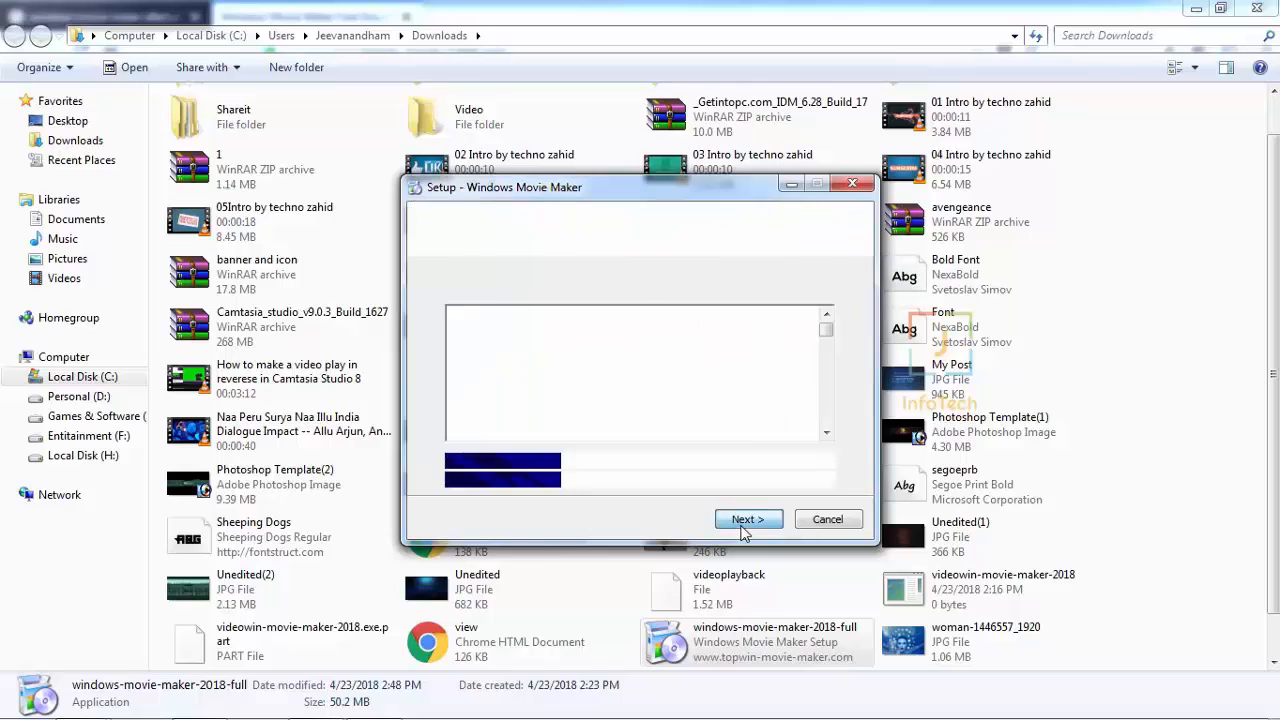
click(745, 520)
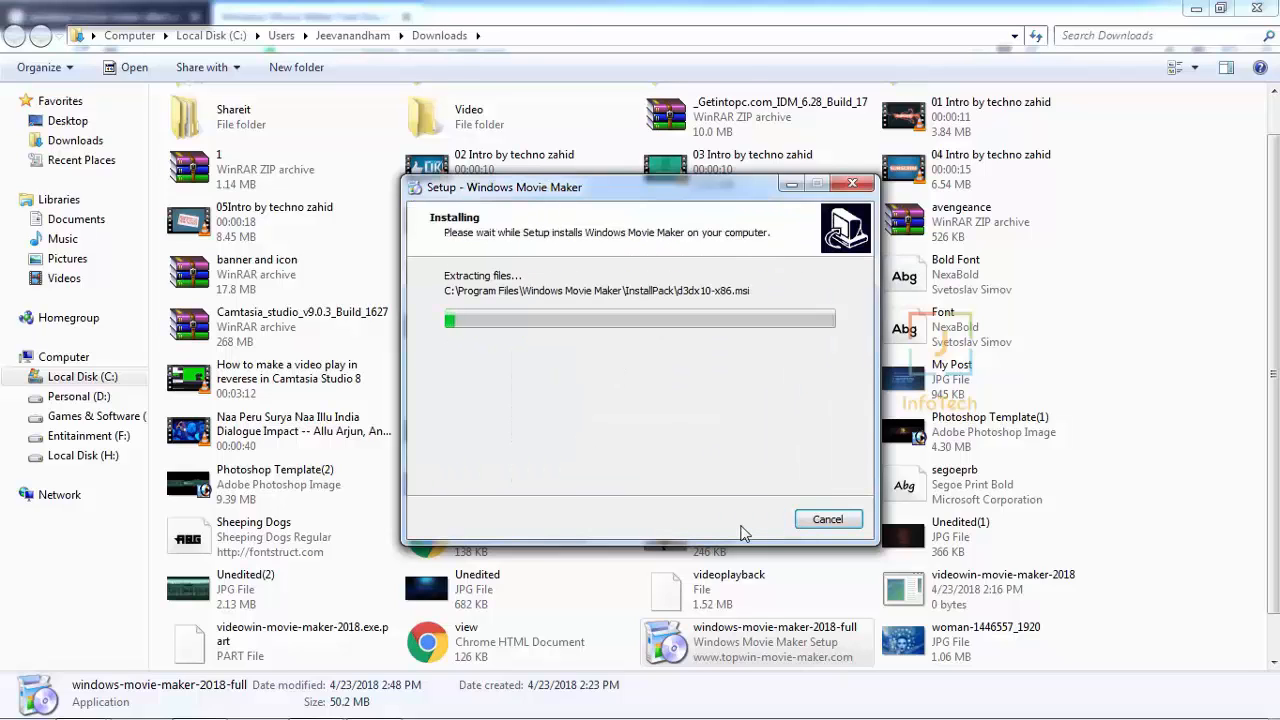
click(1257, 8)
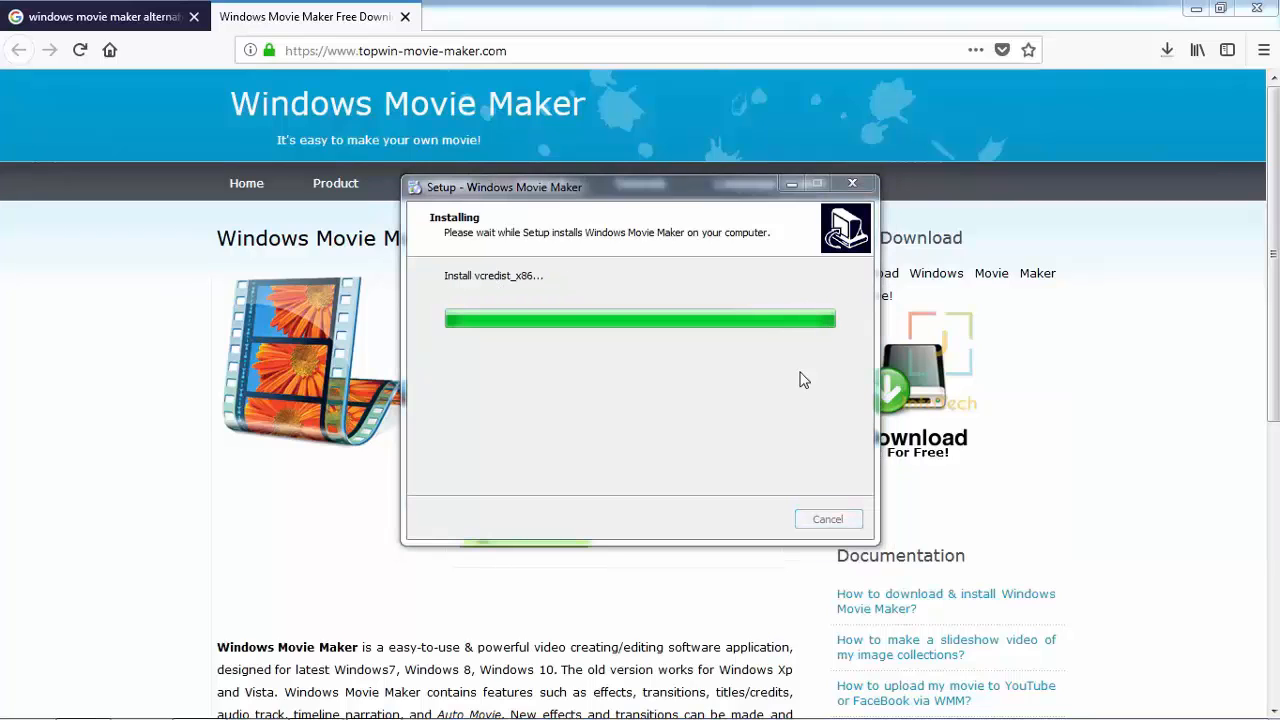
Step: Resume the paused videowin-movie-maker-2018.exe download in the browser
click(1166, 50)
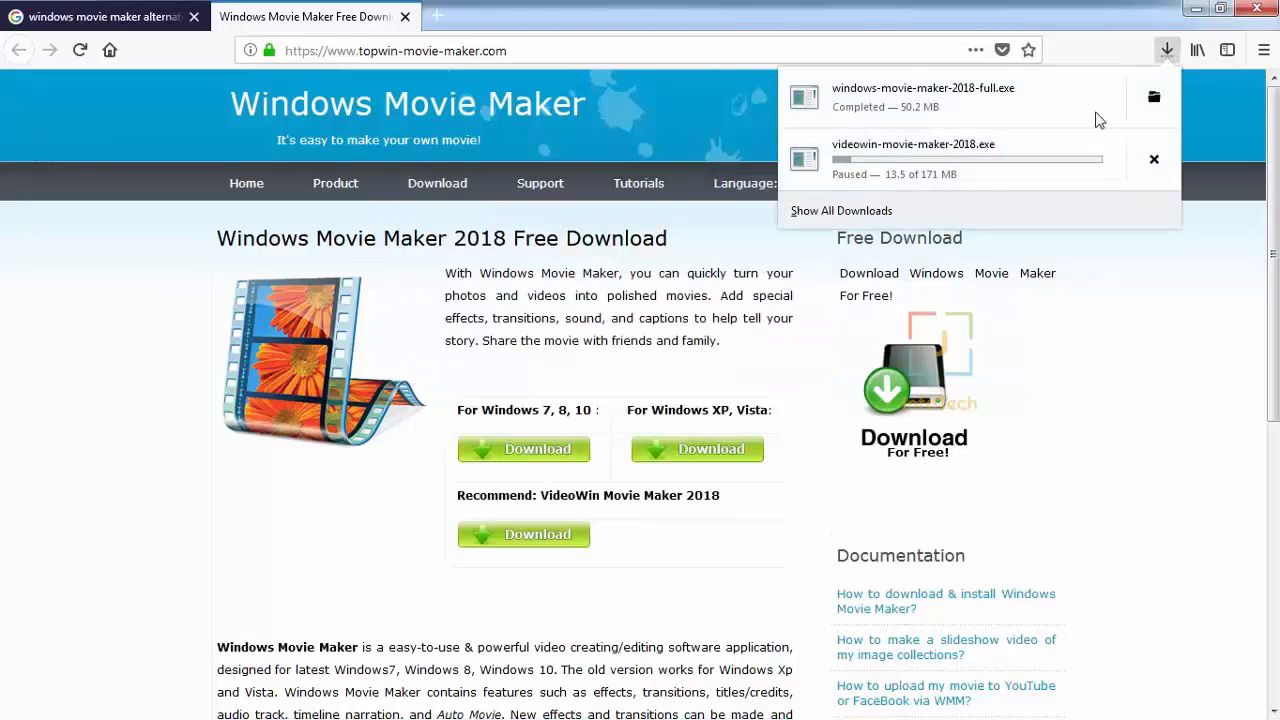
right_click(1074, 157)
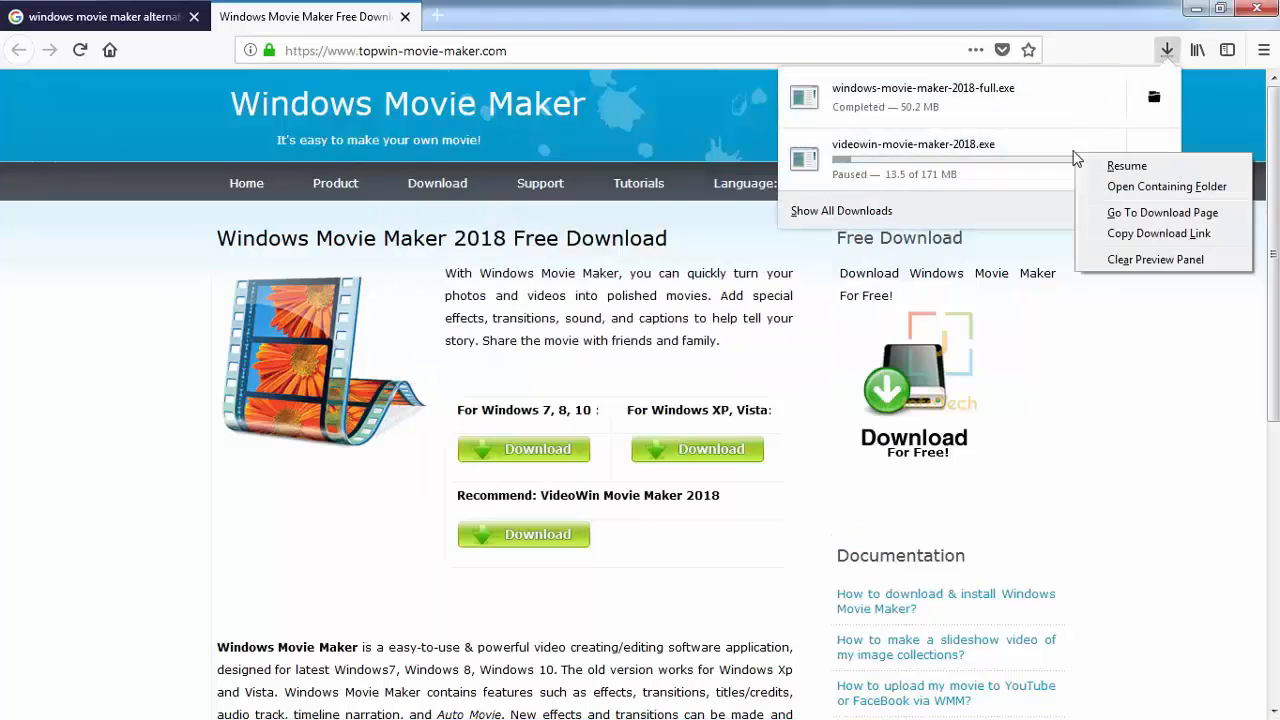
click(1094, 170)
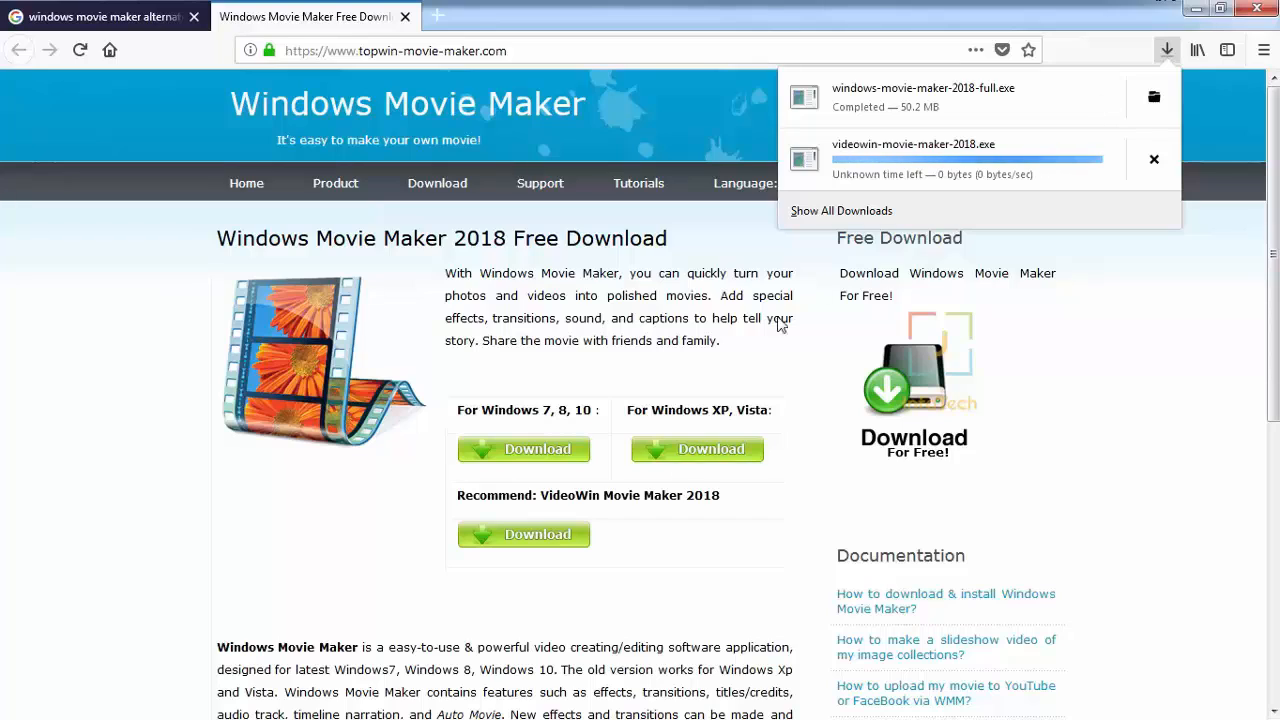
Step: Clear the browser and New folder windows off the desktop and bring the Windows Movie Maker setup window into view
click(70, 584)
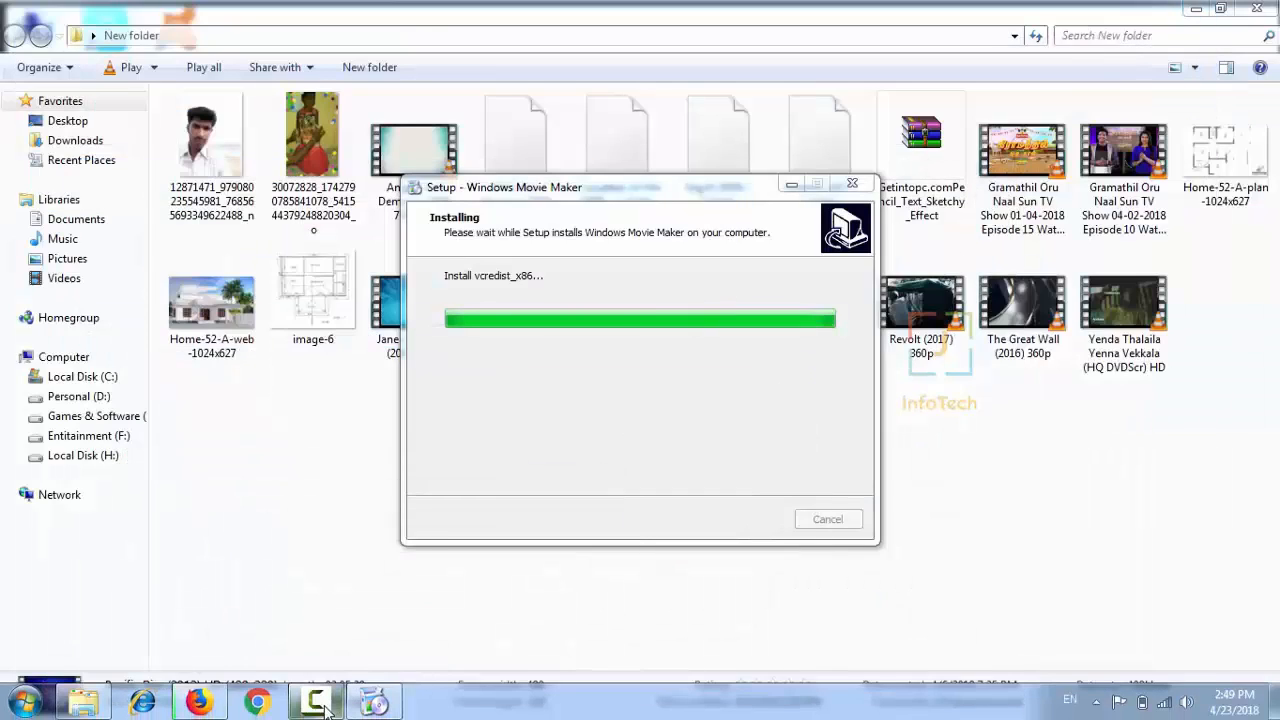
click(198, 703)
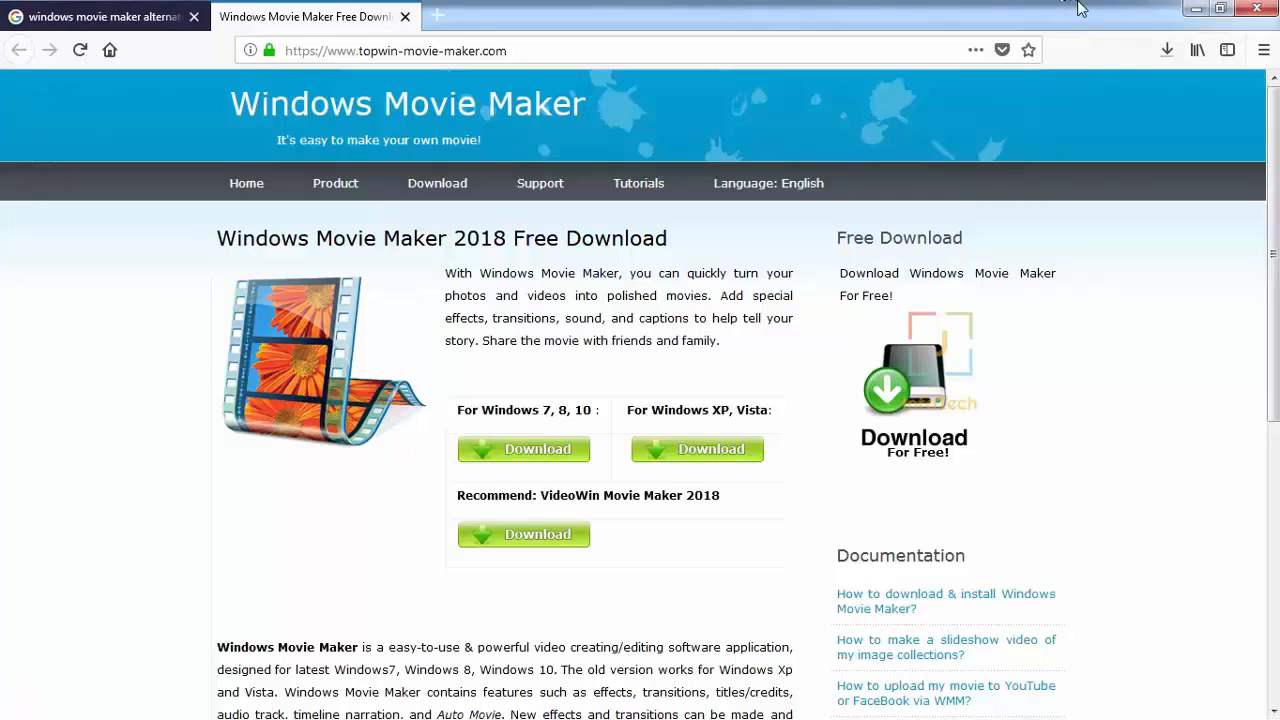
click(1193, 8)
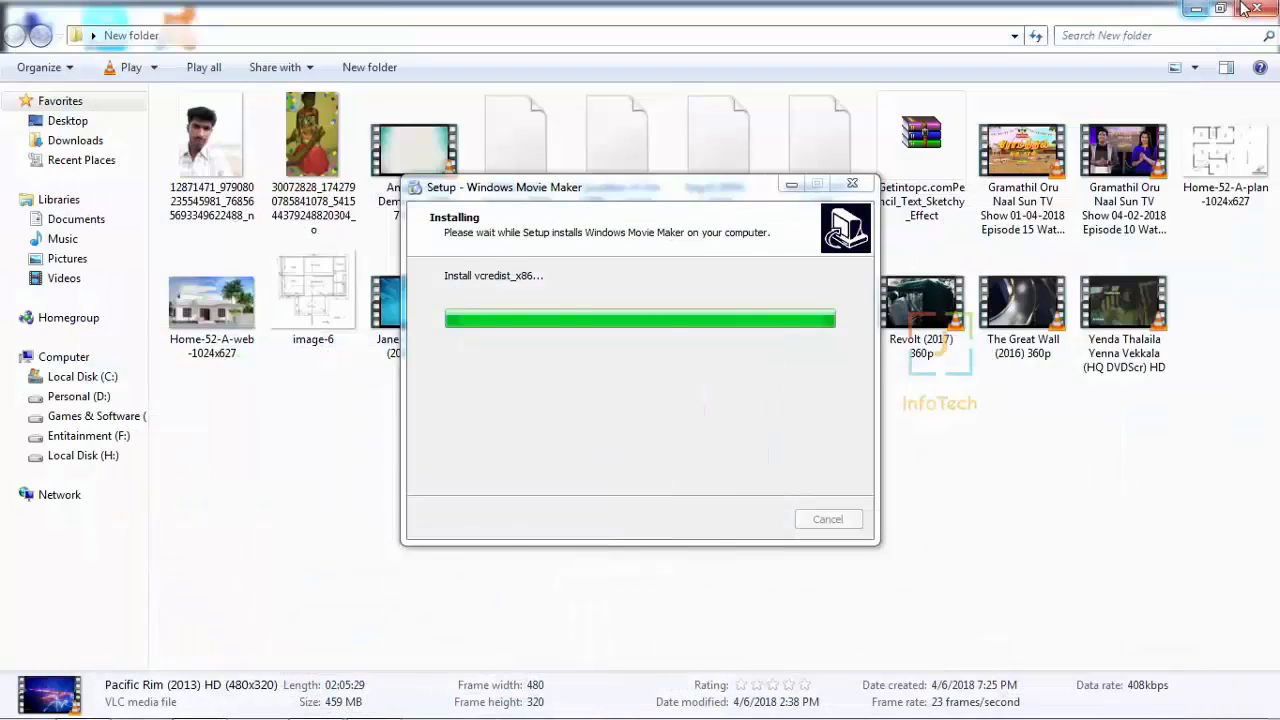
click(1193, 8)
mouse_move(360, 706)
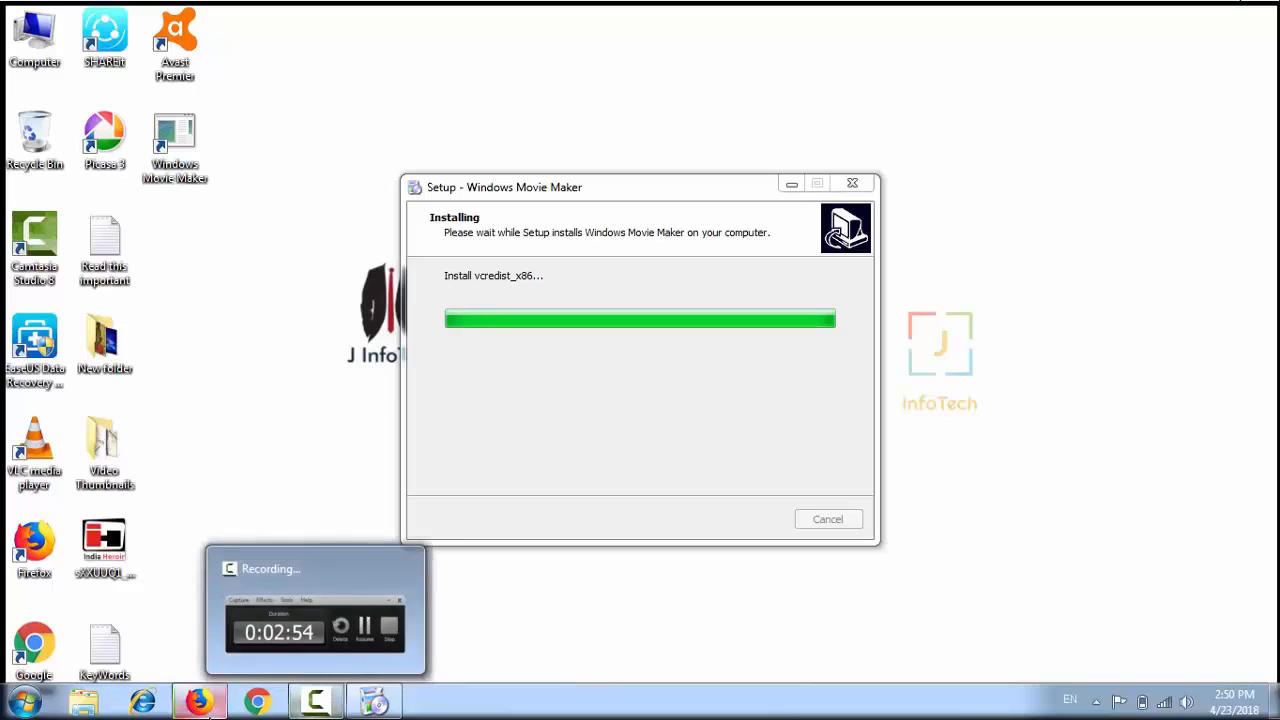
click(206, 710)
mouse_move(374, 702)
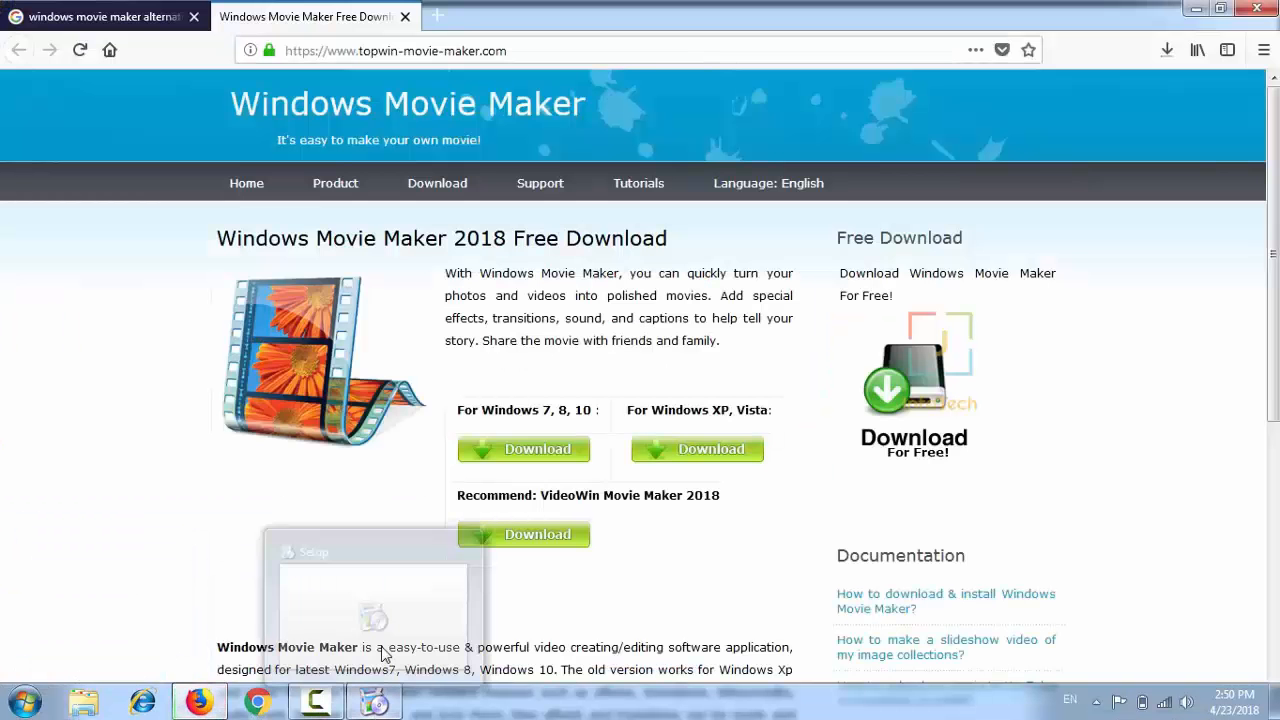
click(383, 652)
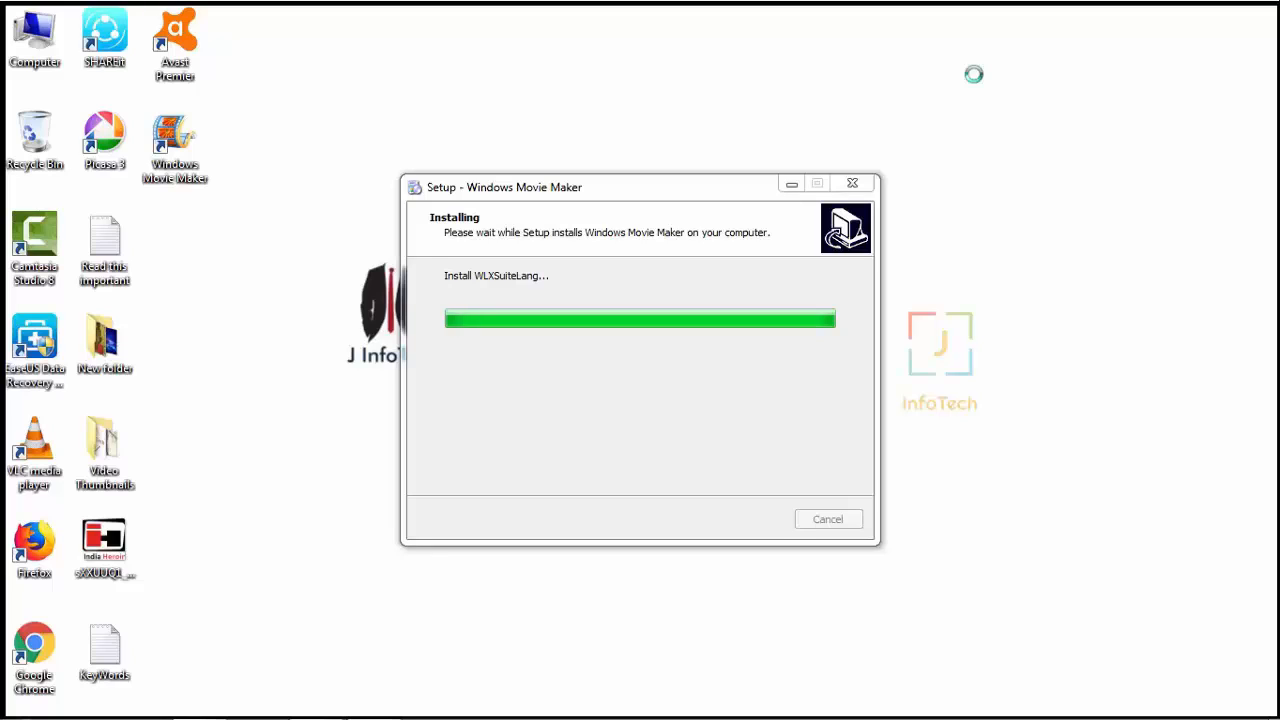
Step: Refresh the desktop and check the installed programs list in Programs and Features for Windows Movie Maker 2018
right_click(975, 75)
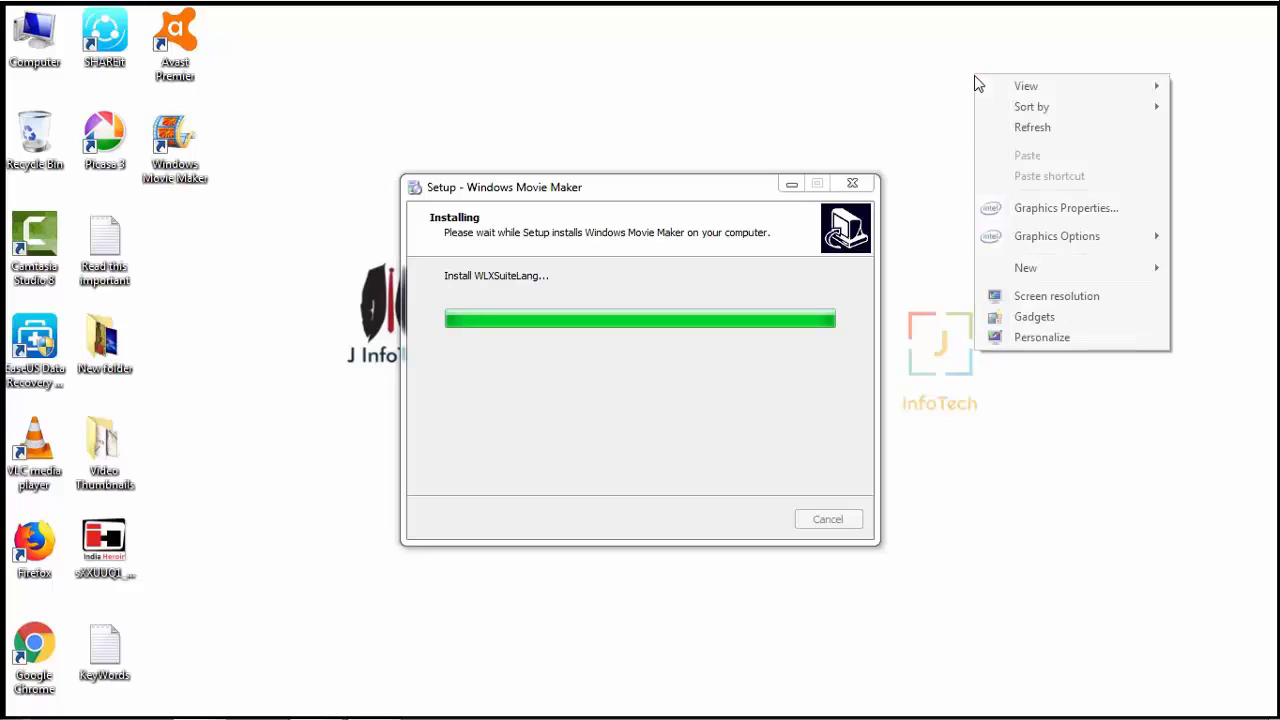
click(1017, 127)
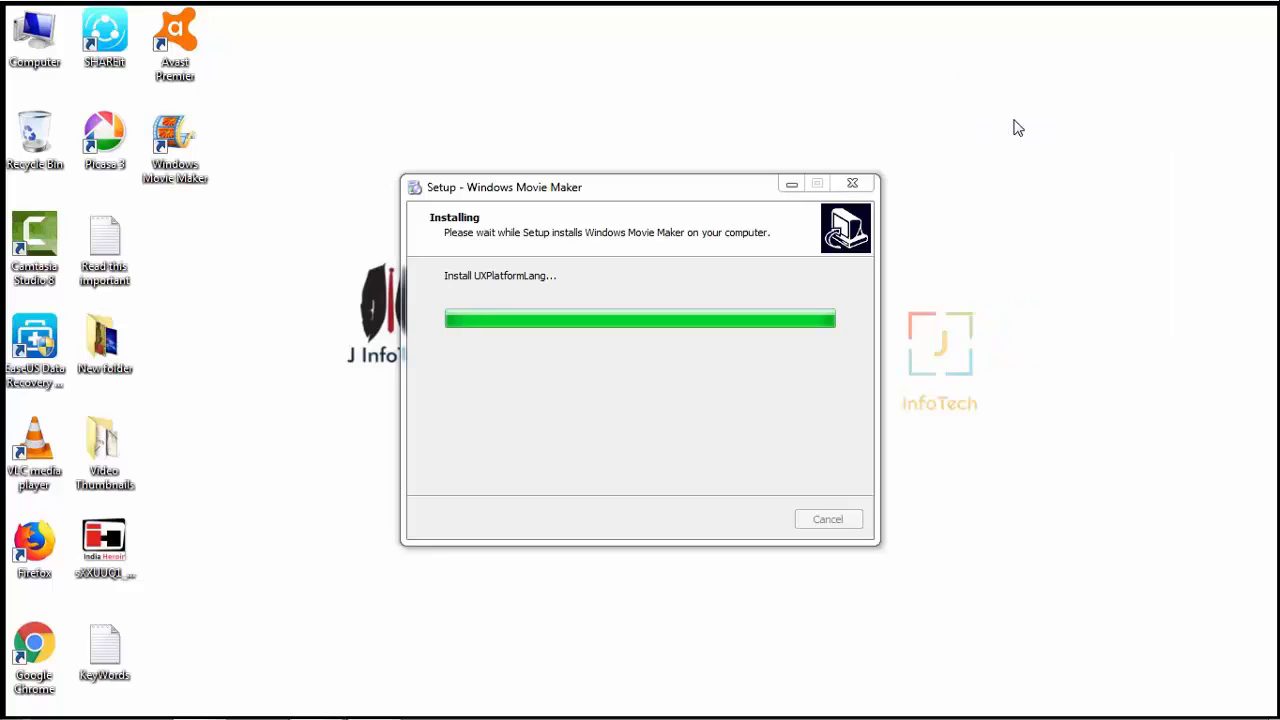
click(31, 37)
double_click(31, 37)
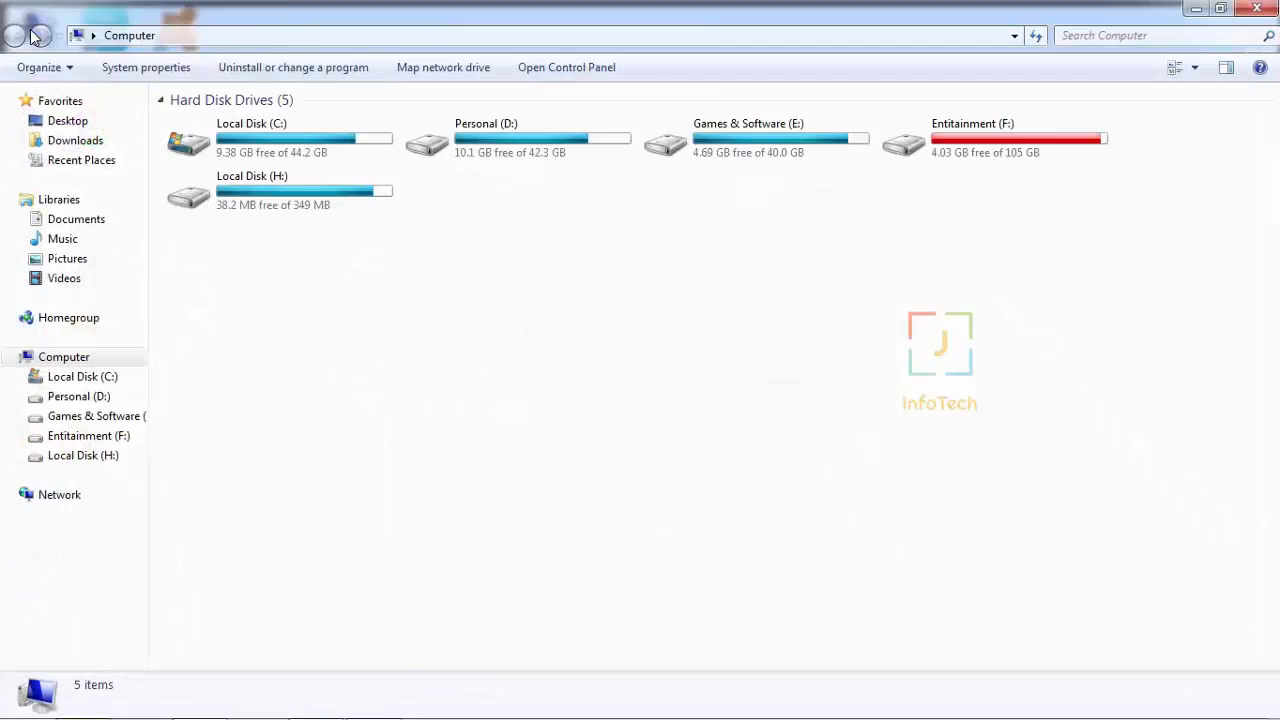
click(323, 78)
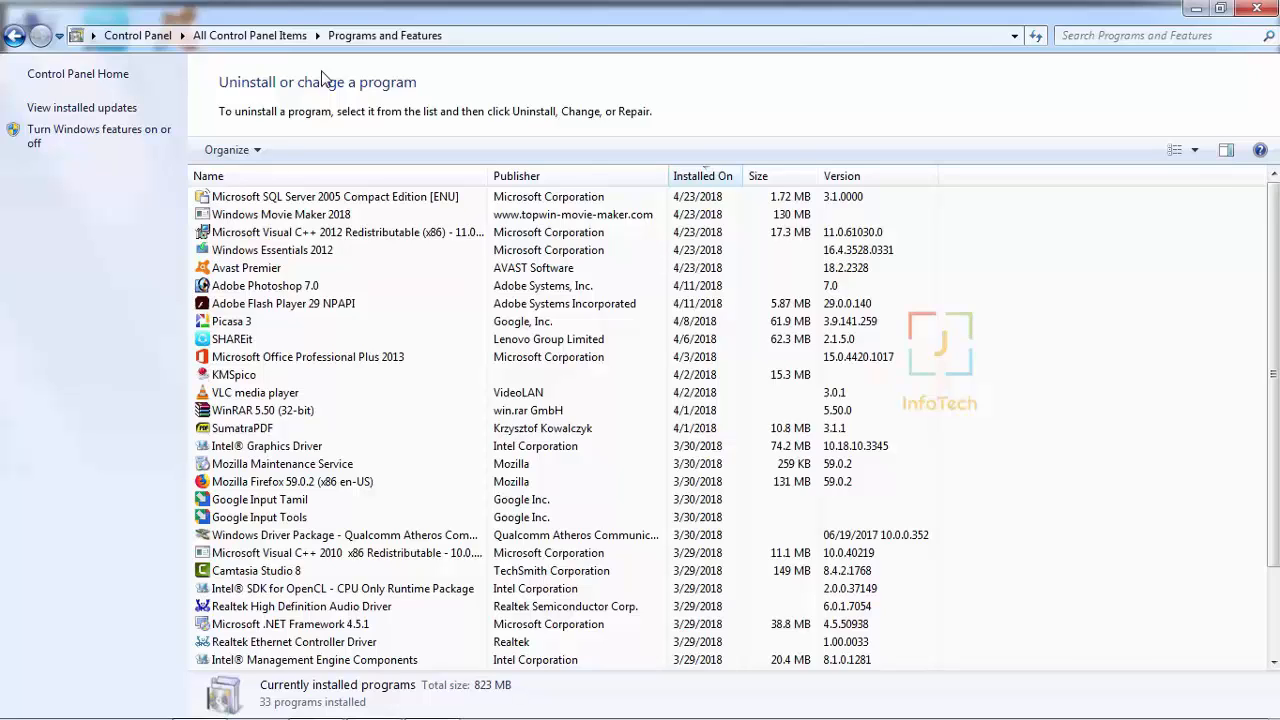
click(1190, 10)
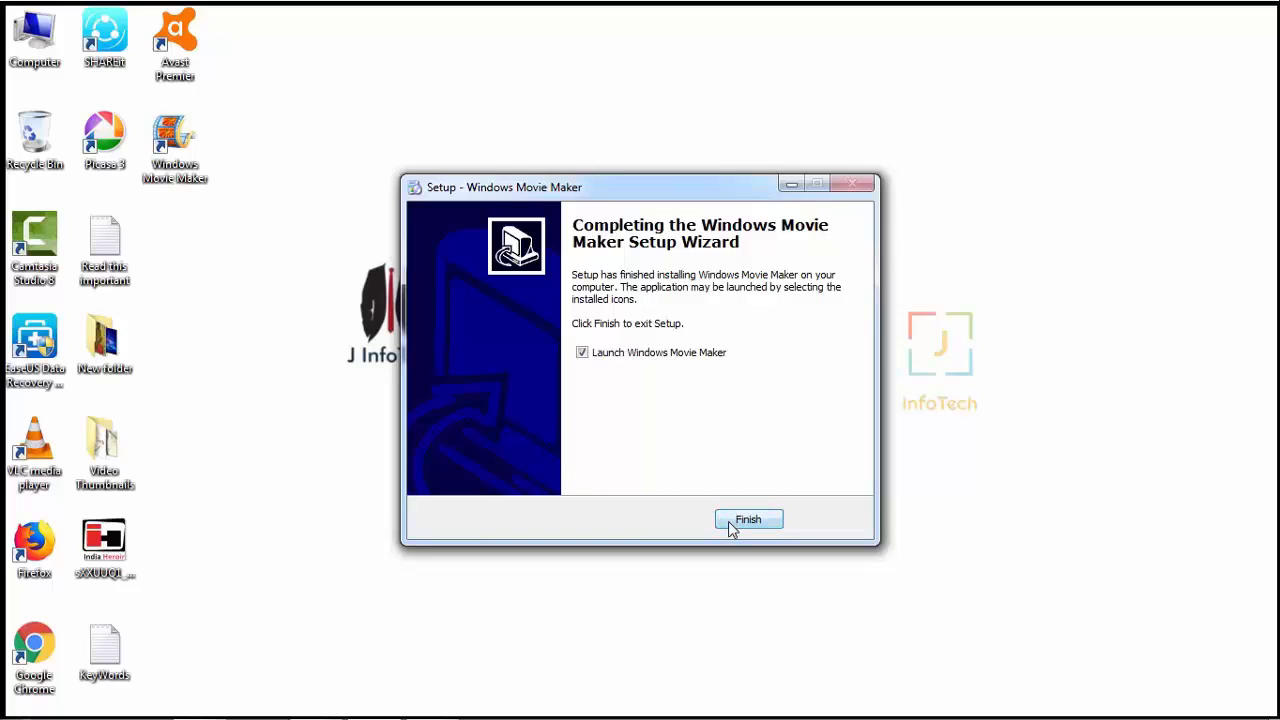
Step: Finish the setup with its launch option turned off, and start Windows Movie Maker from the desktop, accepting the Microsoft Services Agreement
click(695, 353)
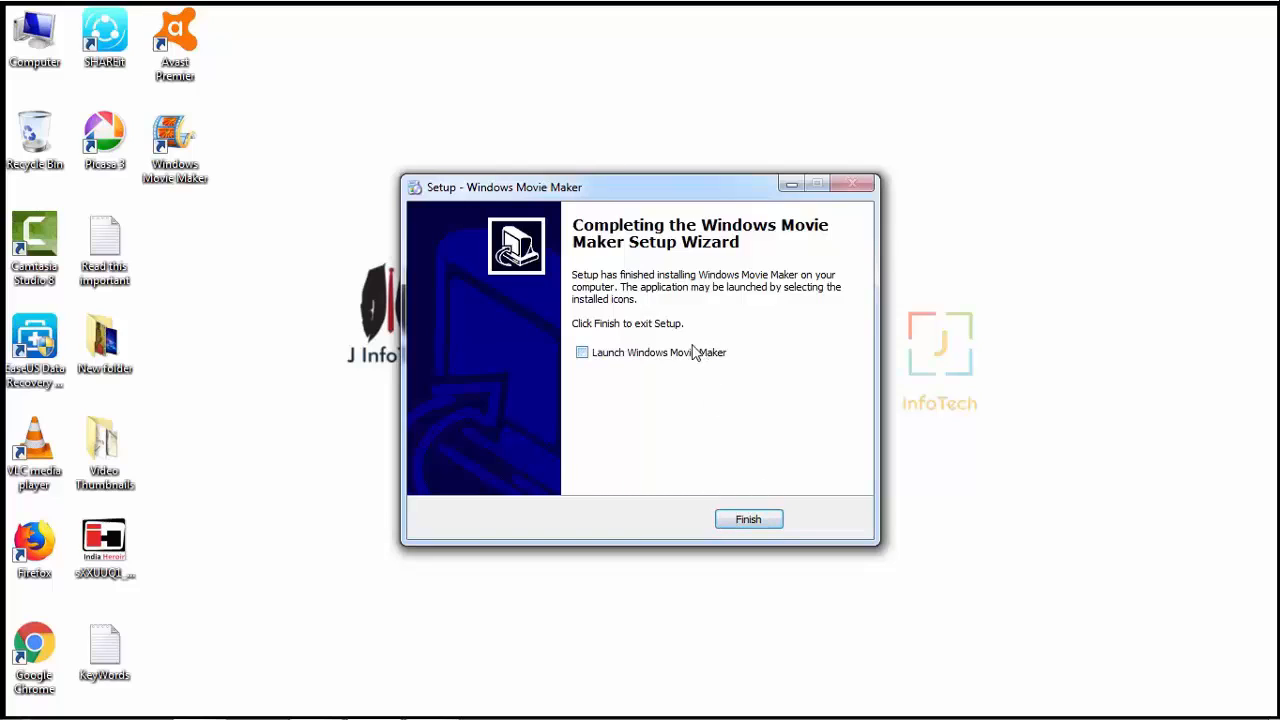
click(747, 521)
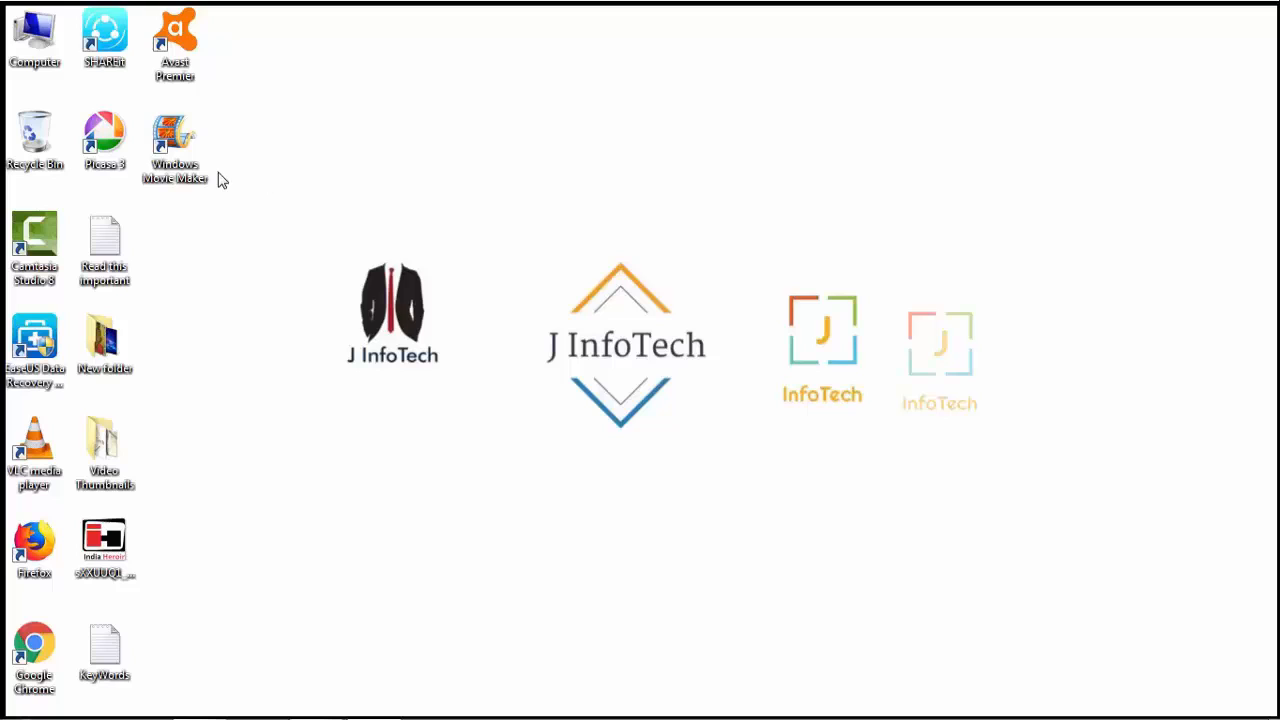
double_click(197, 168)
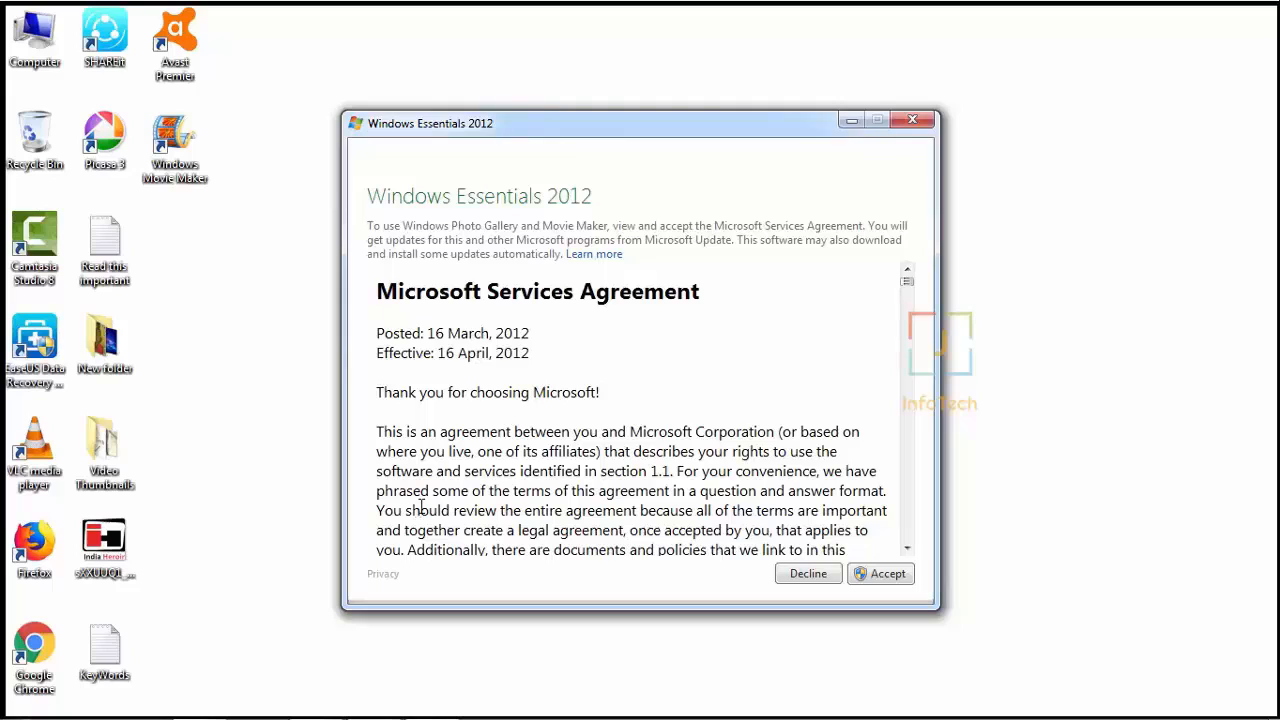
click(870, 582)
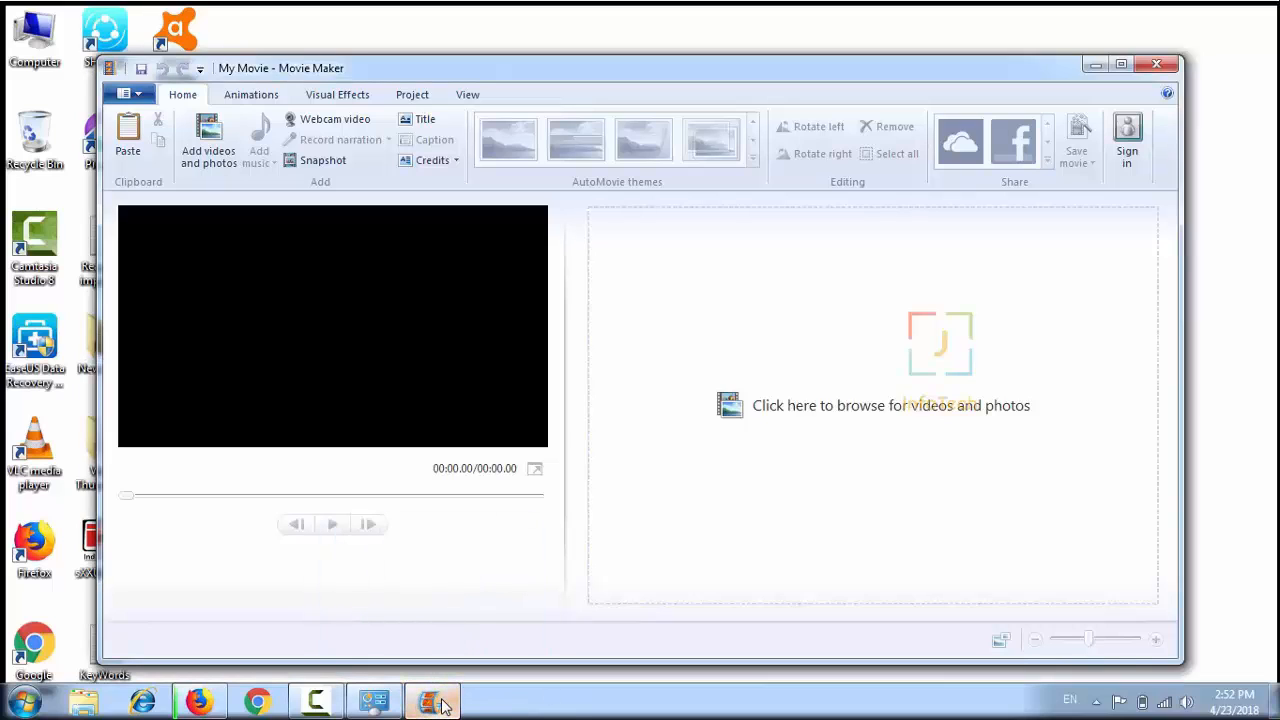
Step: Add the "02 Intro" video from the Downloads folder to the empty Movie Maker project
double_click(50, 14)
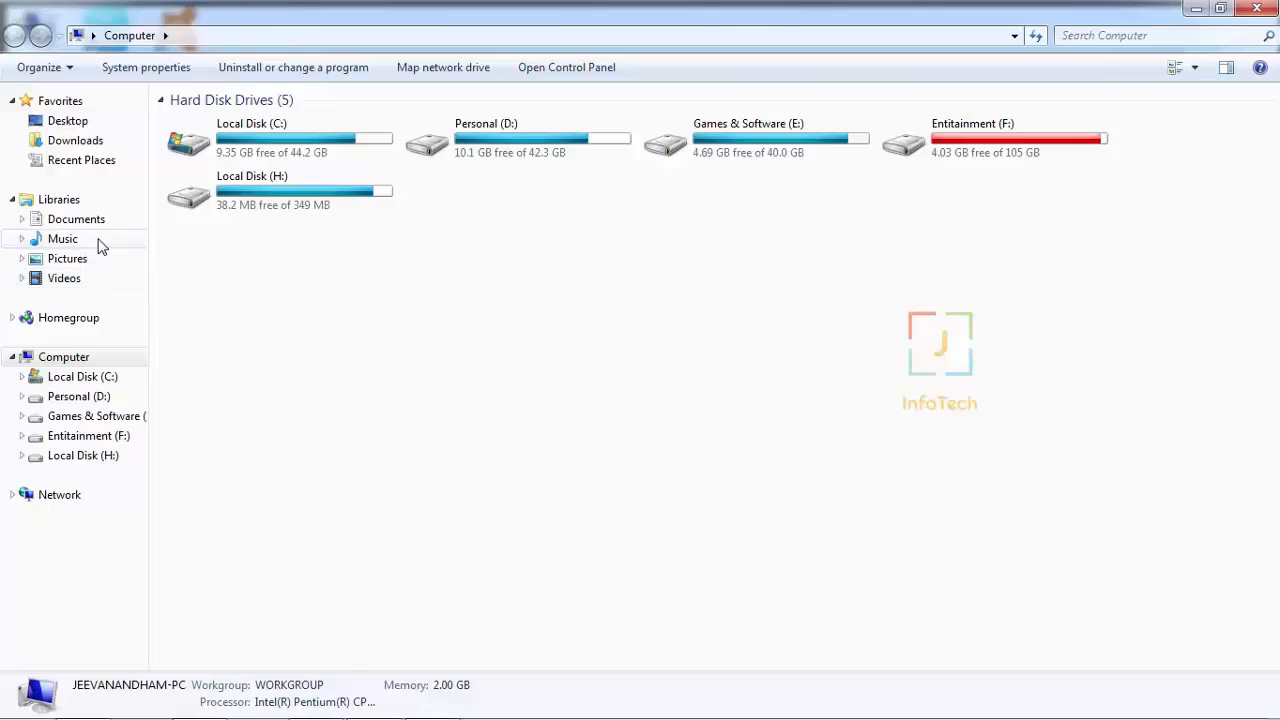
click(128, 140)
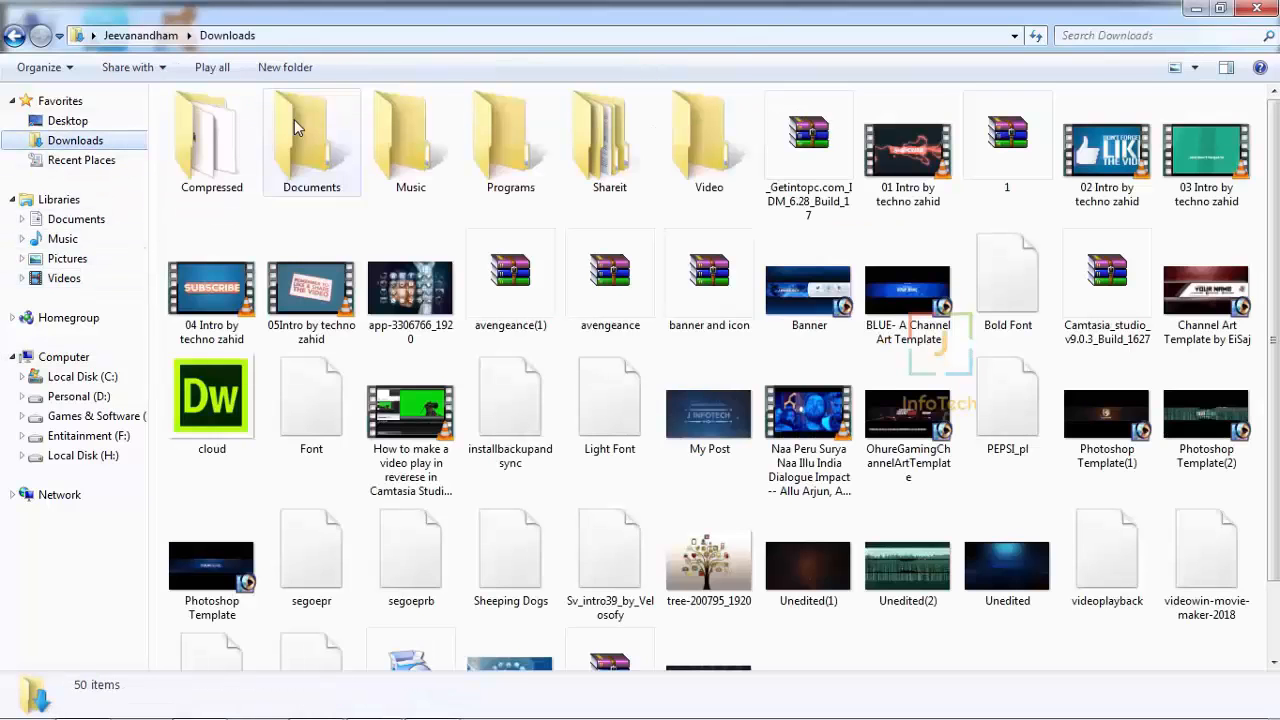
click(1138, 148)
drag(815, 395, 310, 351)
drag(391, 539, 789, 334)
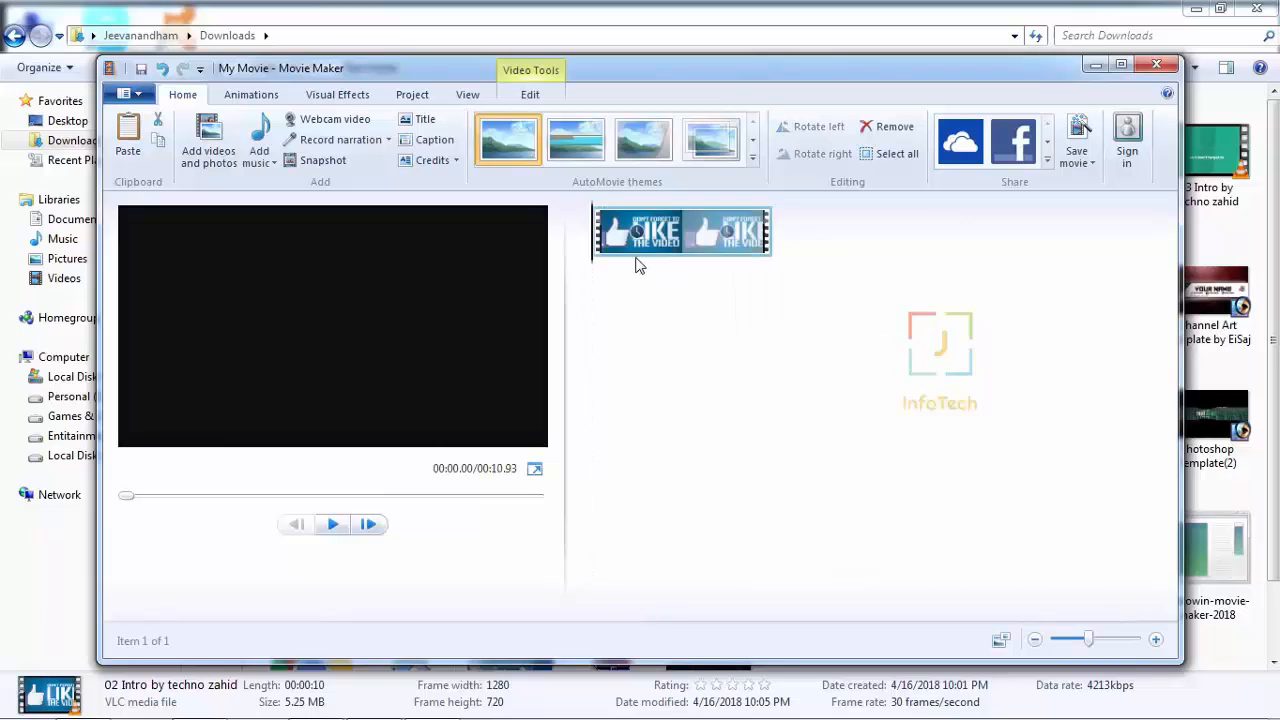
Step: Play the added intro clip in Movie Maker and switch its preview to full screen
click(340, 526)
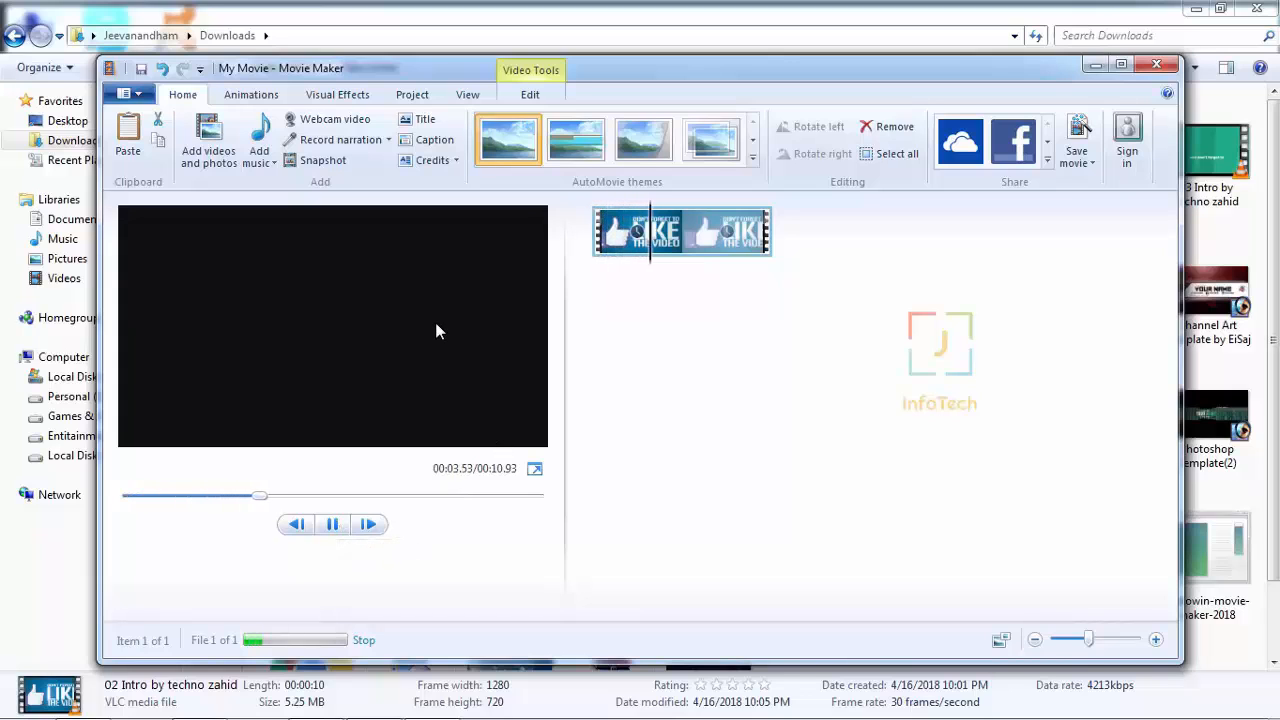
click(535, 470)
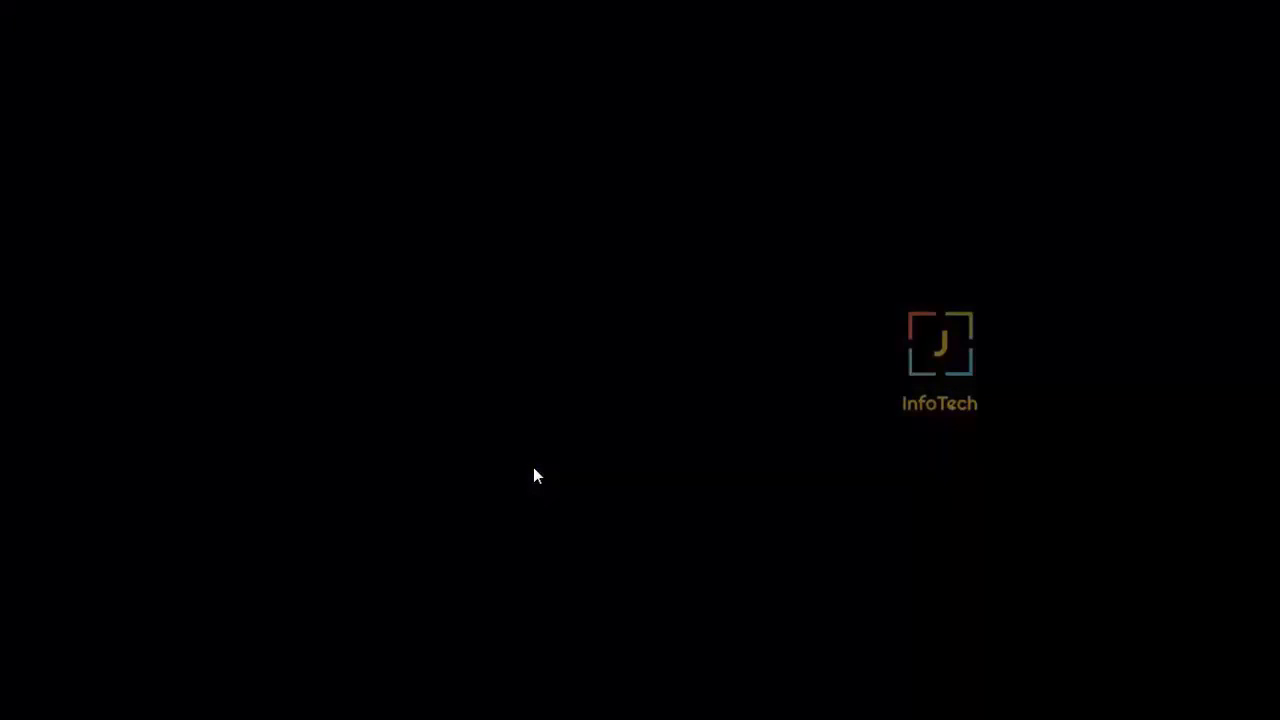
Step: Leave the full-screen preview and apply the second AutoMovie theme without adding music, playing the result from the "DIRECTED BY" credit
key(Escape)
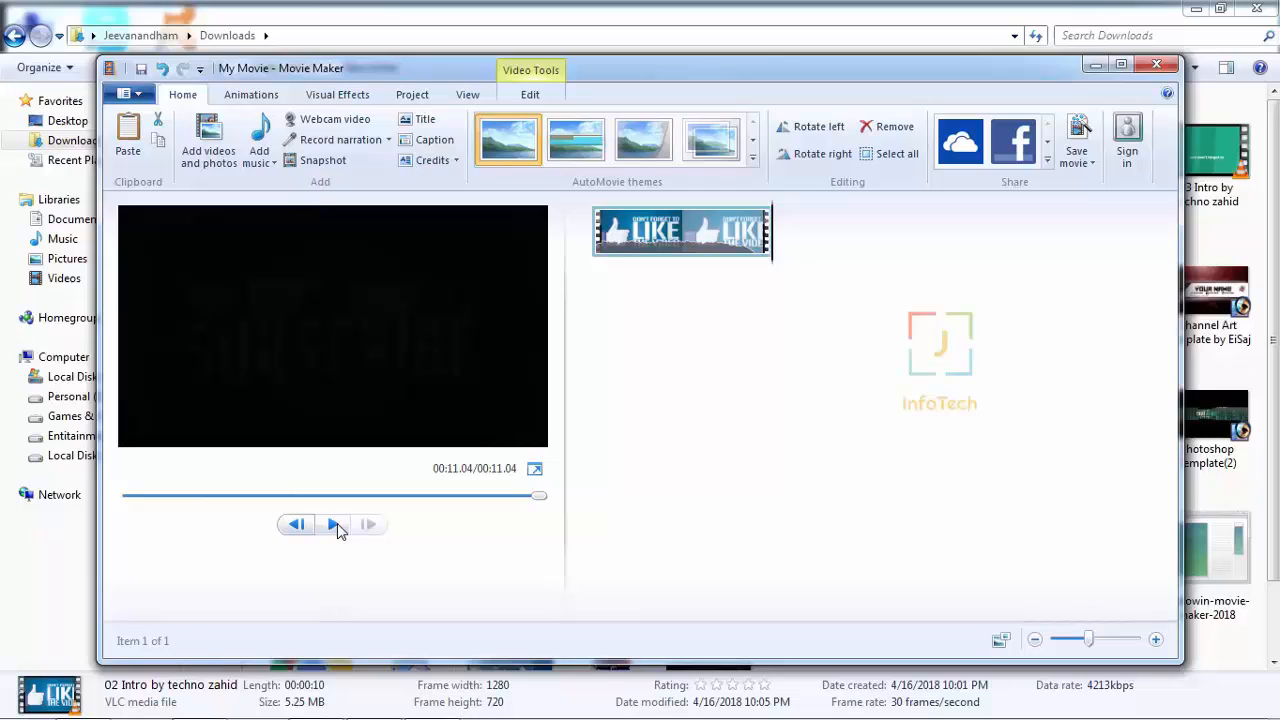
click(586, 147)
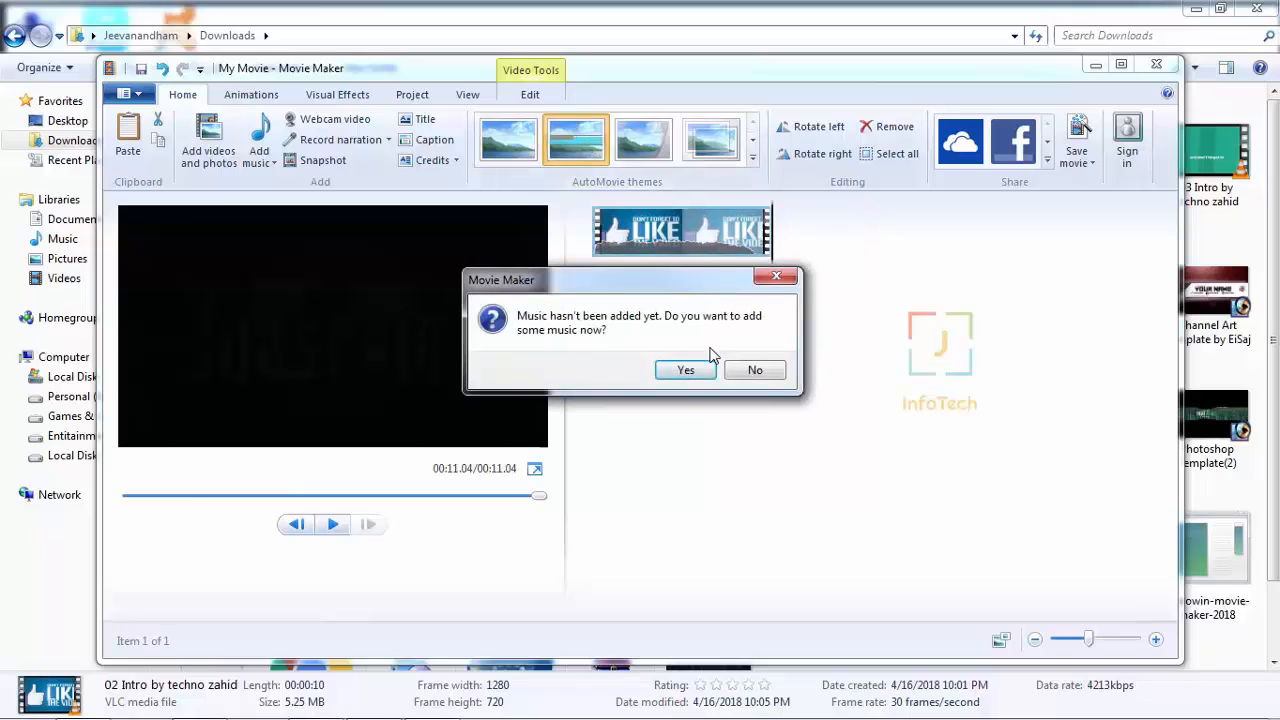
click(756, 371)
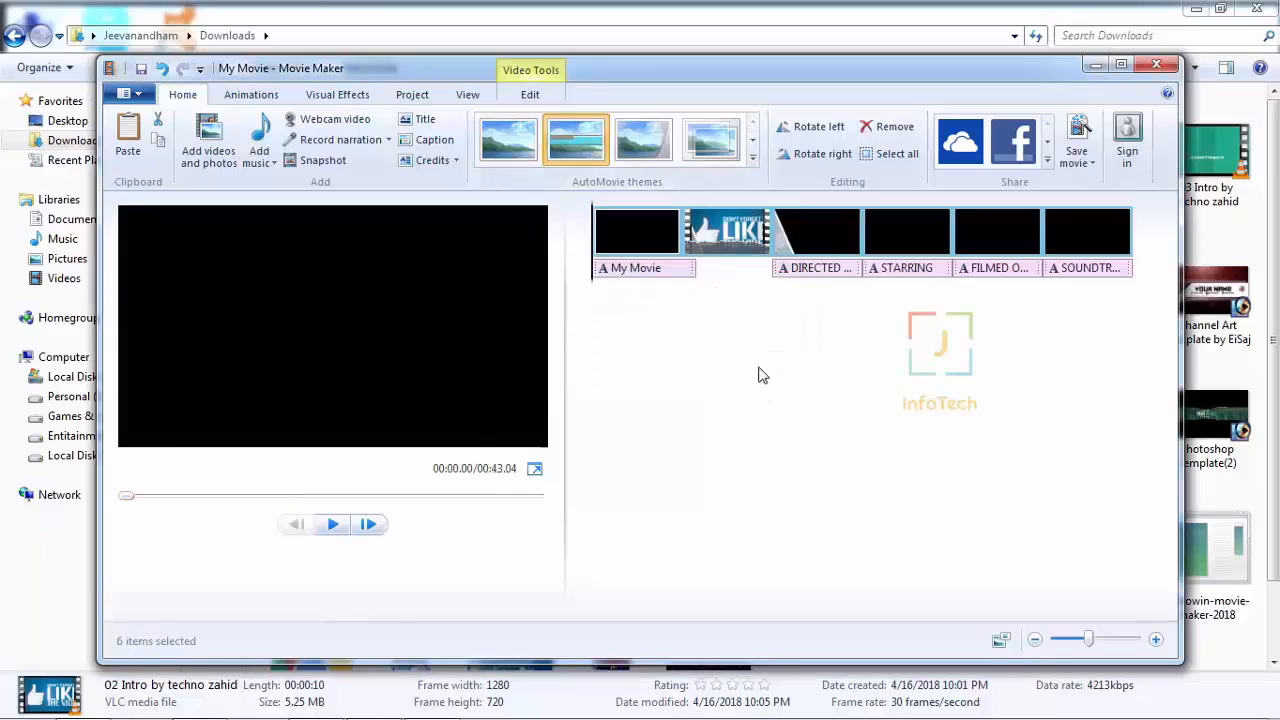
click(833, 260)
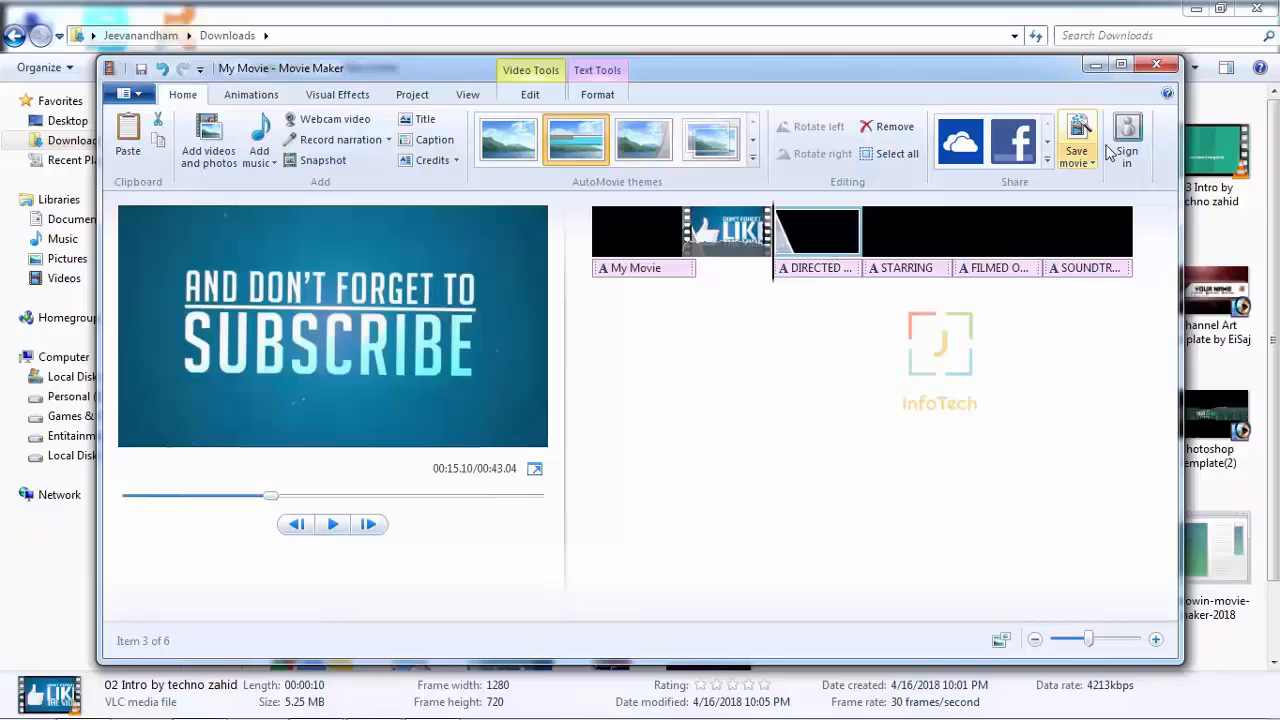
click(329, 526)
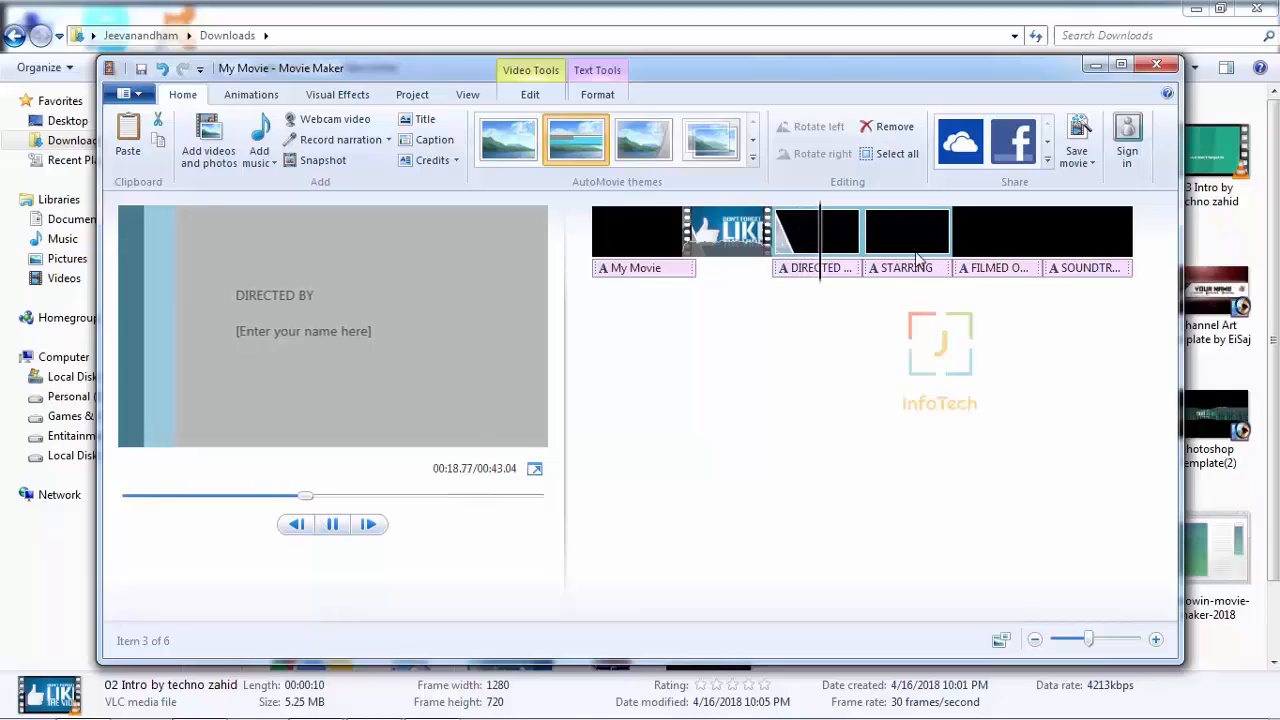
Step: Delete the directed-by, starring, filmed-on and soundtrack credits and the "My Movie" title from the storyboard, keeping only the intro clip
click(788, 250)
key(Delete)
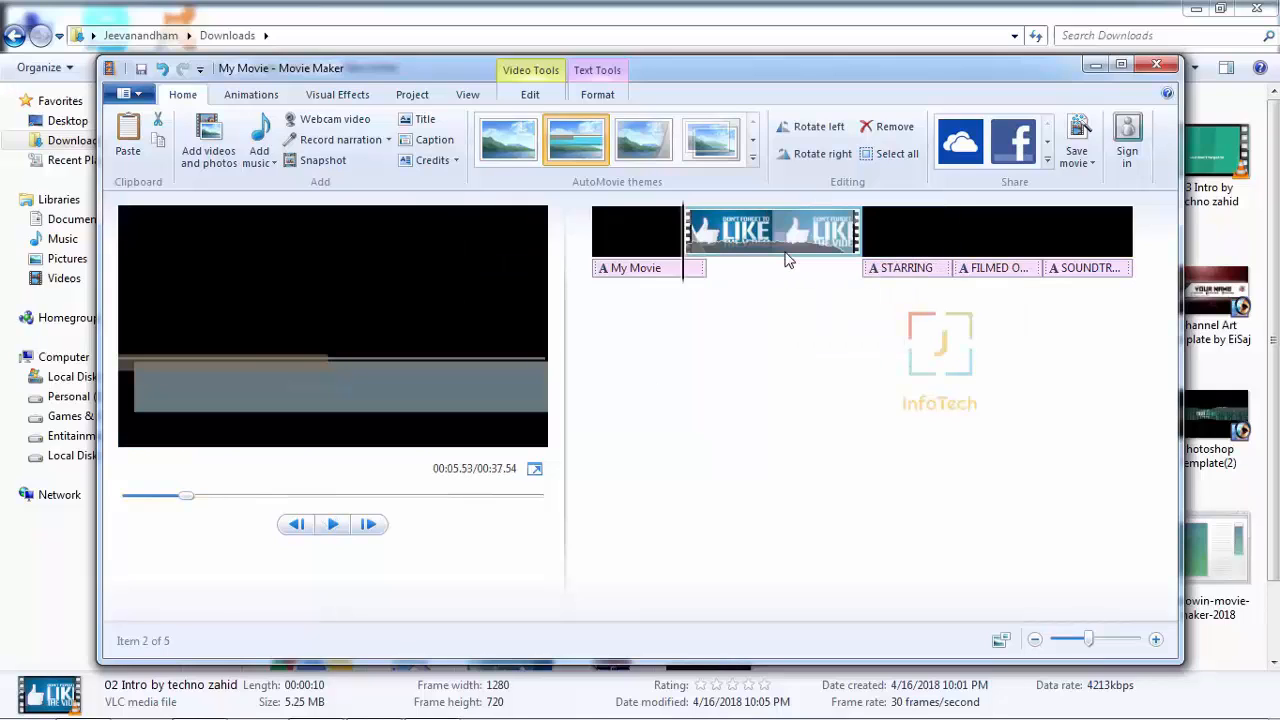
click(910, 231)
key(Delete)
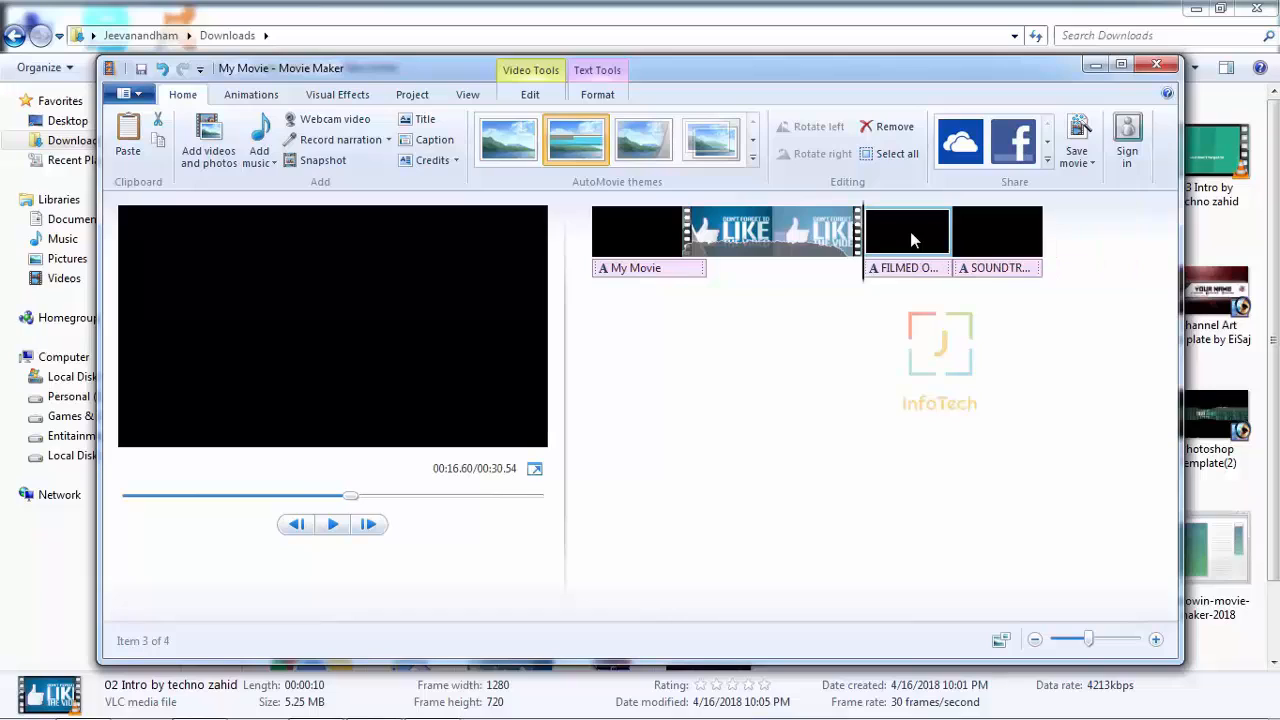
key(Delete)
key(Delete)
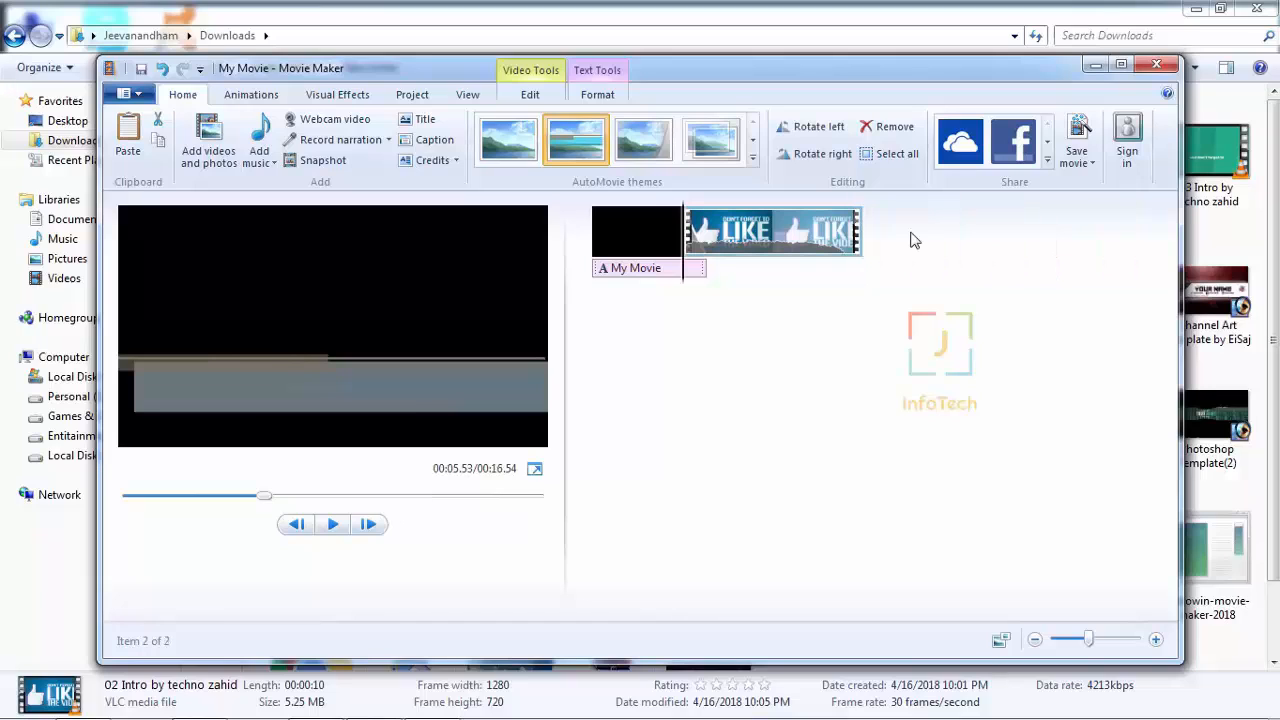
click(643, 232)
key(Delete)
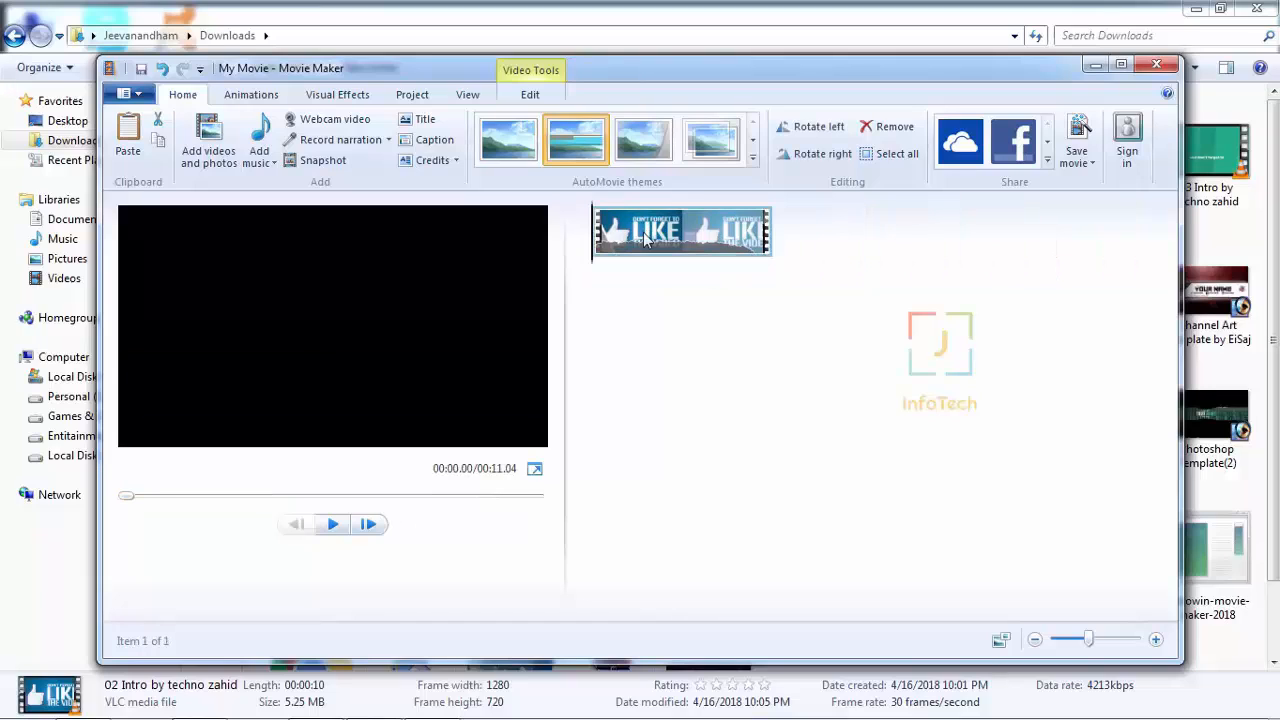
Step: Play the remaining intro clip through and close Movie Maker without saving the changes to My Movie
click(334, 525)
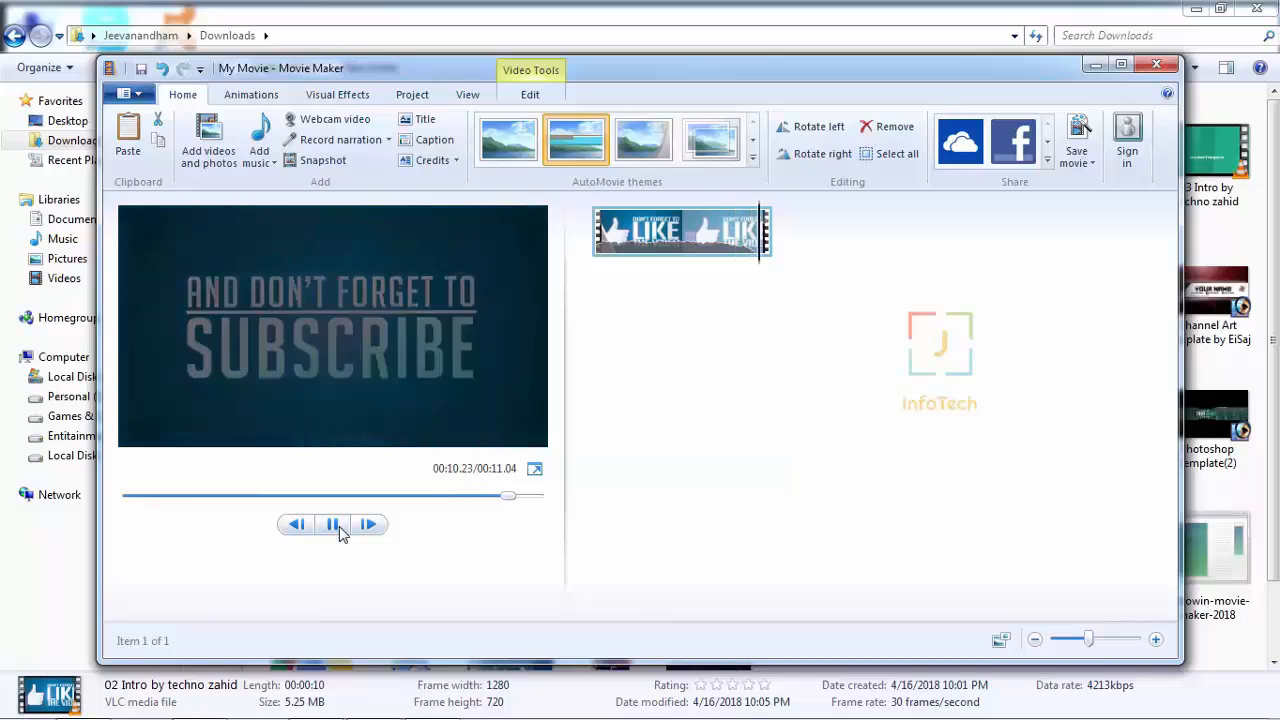
click(1152, 68)
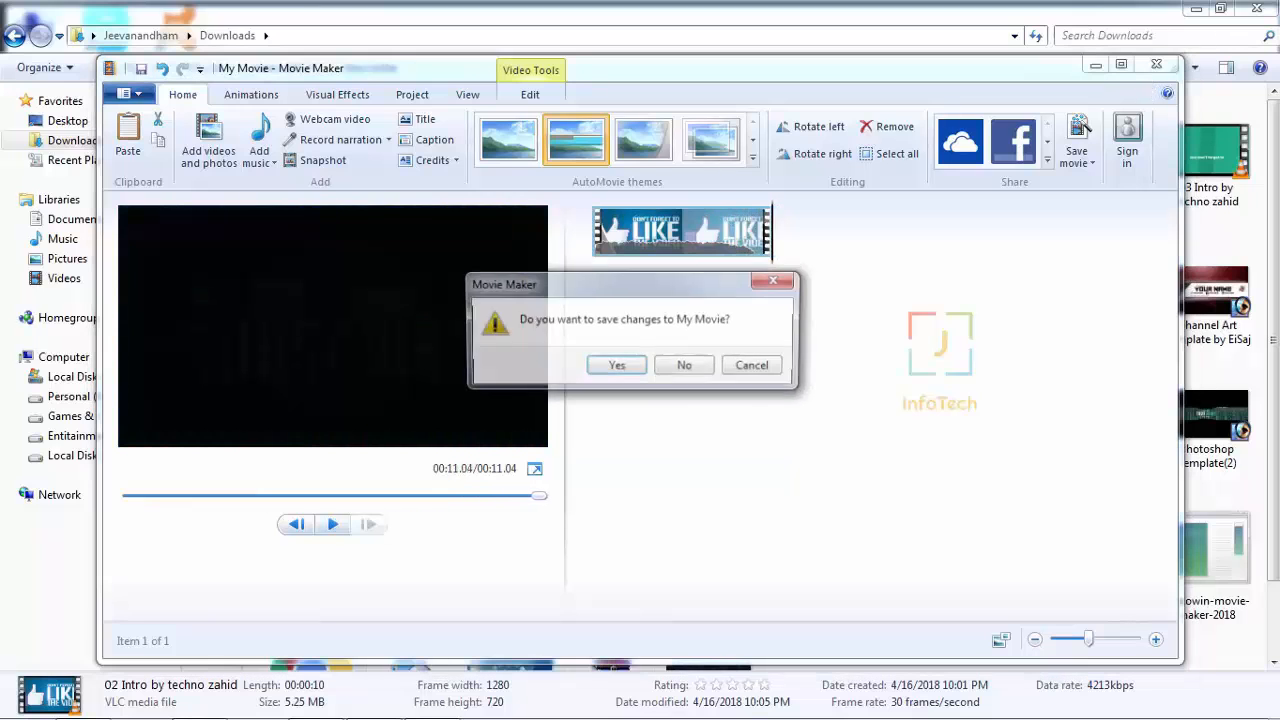
click(659, 366)
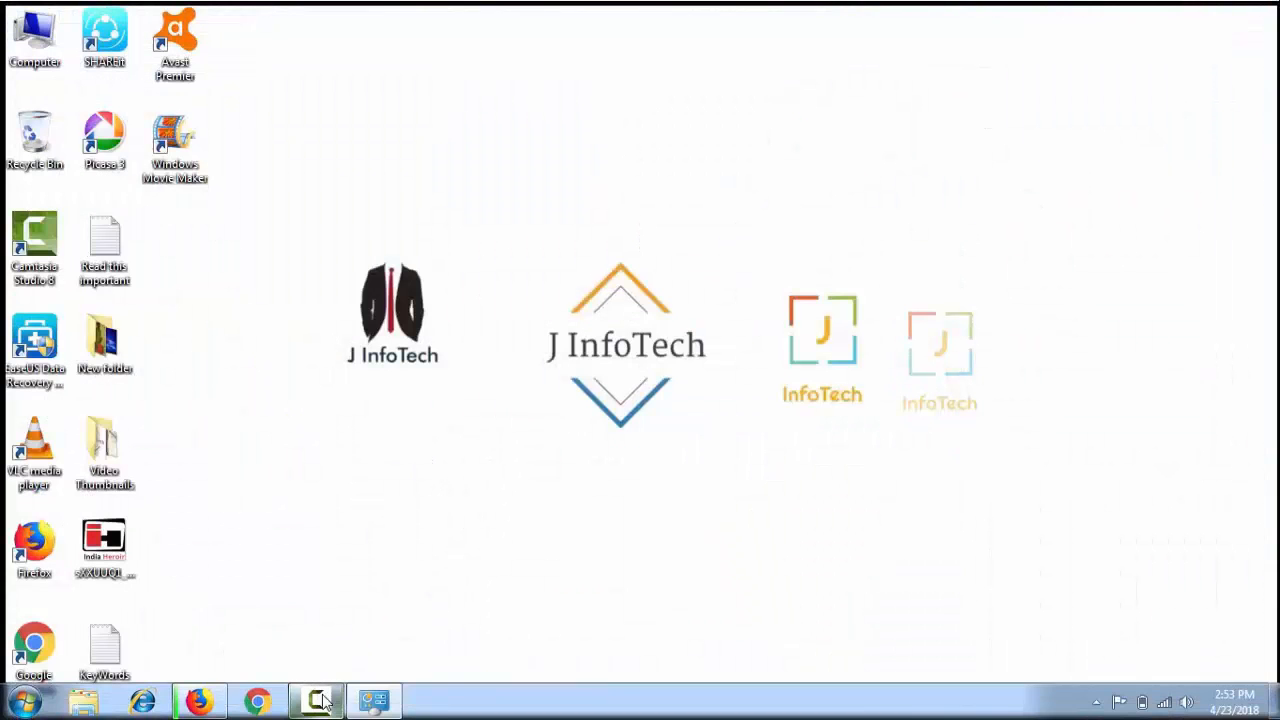
click(318, 700)
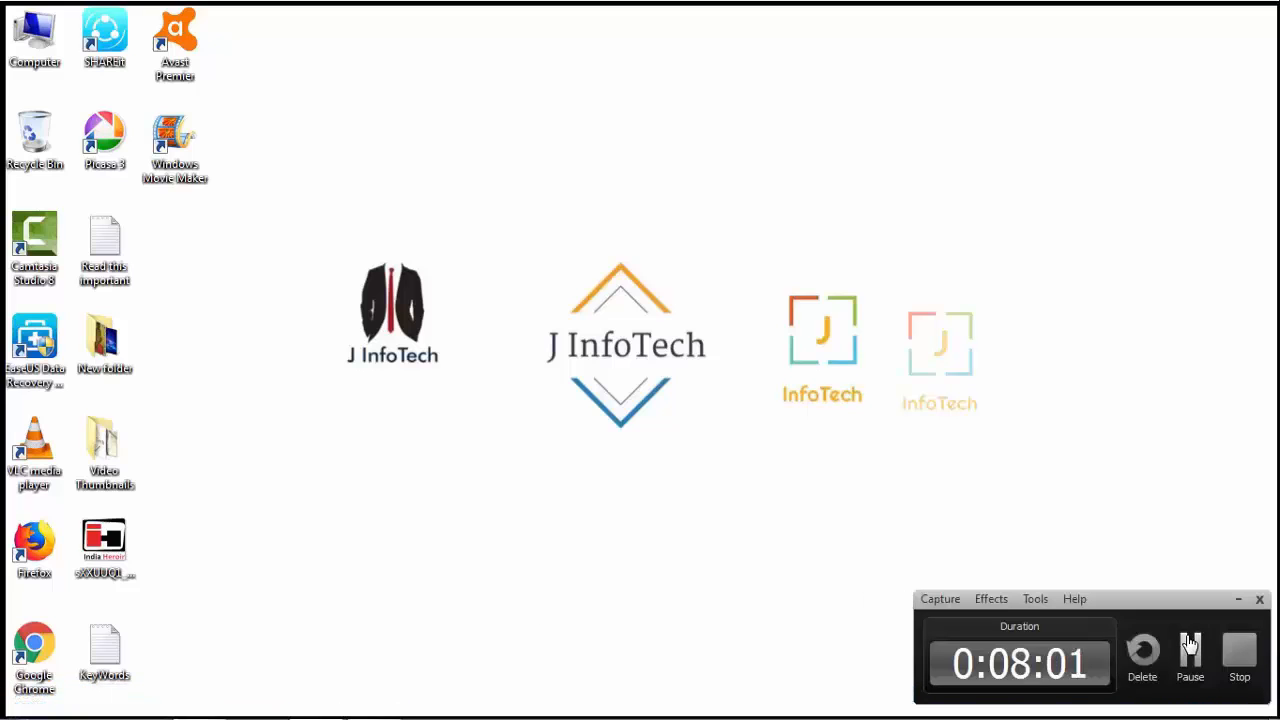